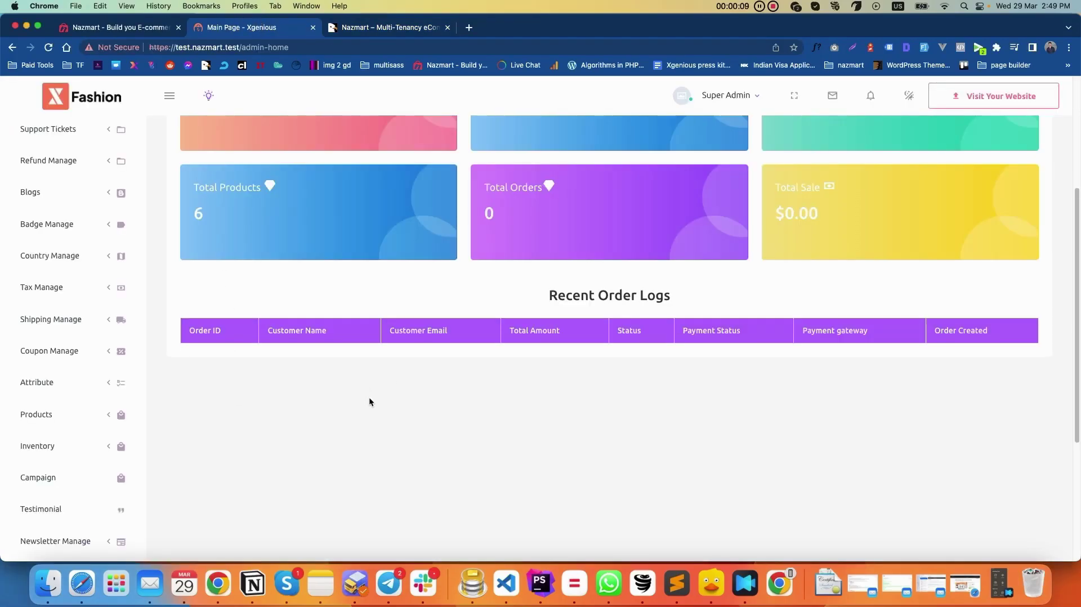
Go to Attribute > Delivery Option Manage to list the product delivery options
{"action": "scroll", "coordinate": [126, 406], "scroll_direction": "down", "scroll_amount": 5}
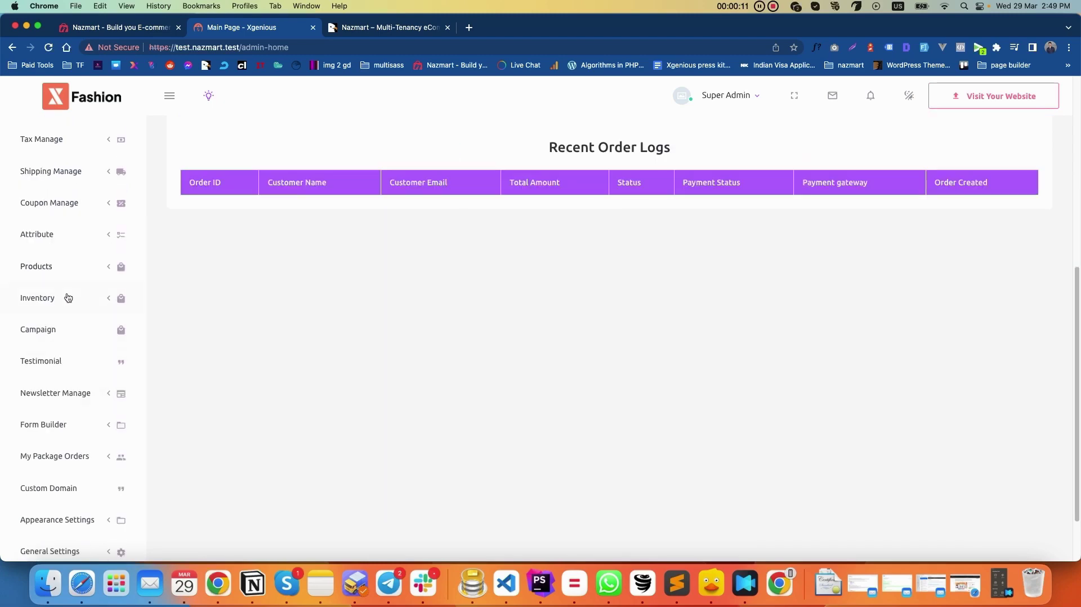
{"action": "left_click", "coordinate": [61, 241]}
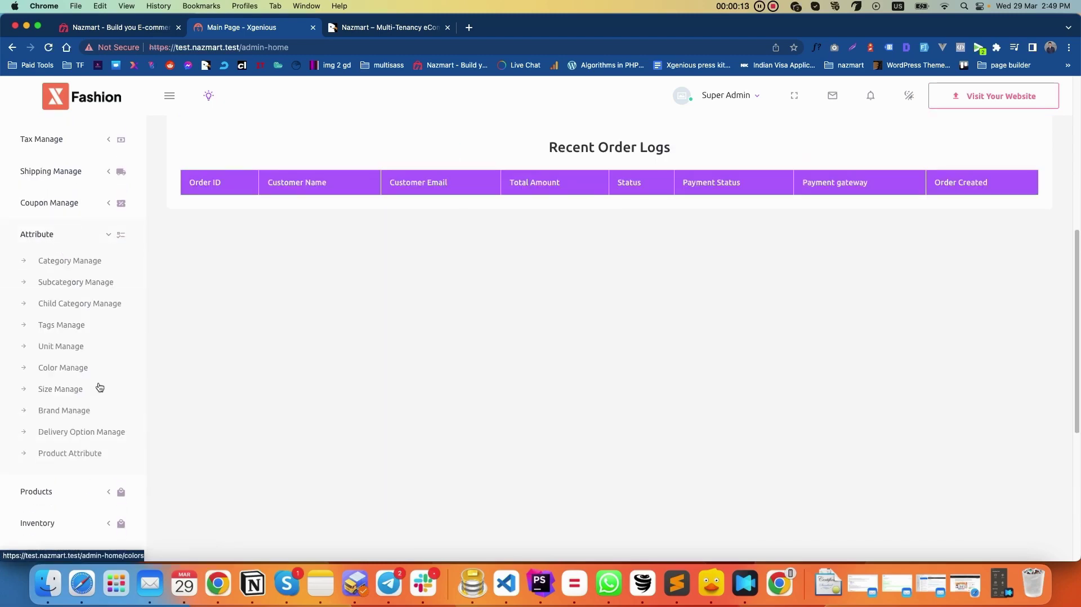
{"action": "left_click", "coordinate": [86, 433]}
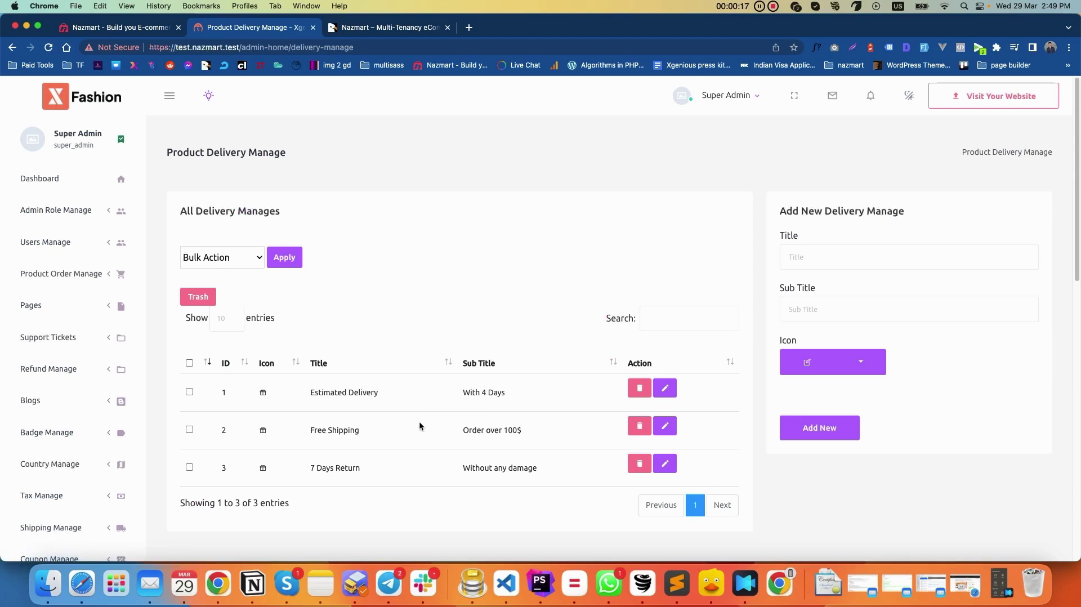
Review the Free Shipping delivery option's edit form and close it without saving
{"action": "scroll", "coordinate": [415, 419], "scroll_direction": "down", "scroll_amount": 1}
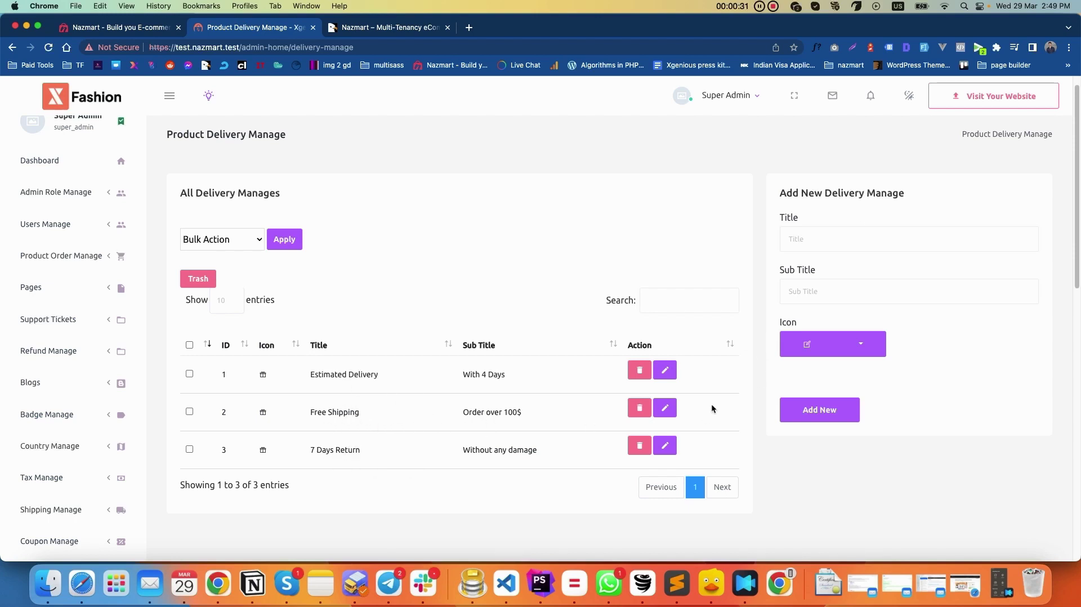
{"action": "left_click", "coordinate": [666, 409]}
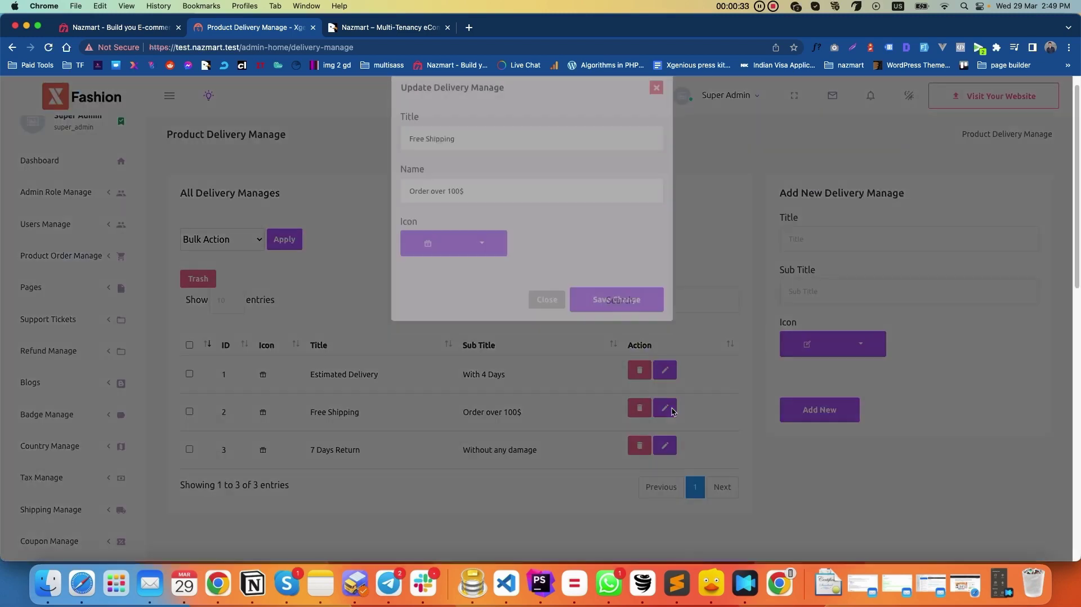
{"action": "left_click", "coordinate": [476, 213]}
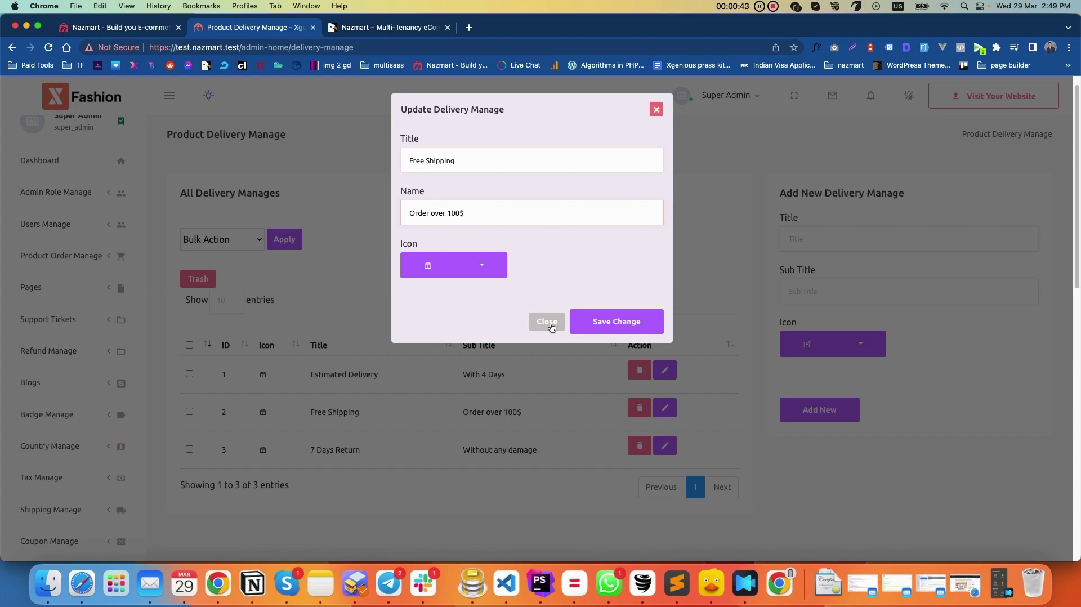
{"action": "left_click", "coordinate": [551, 326]}
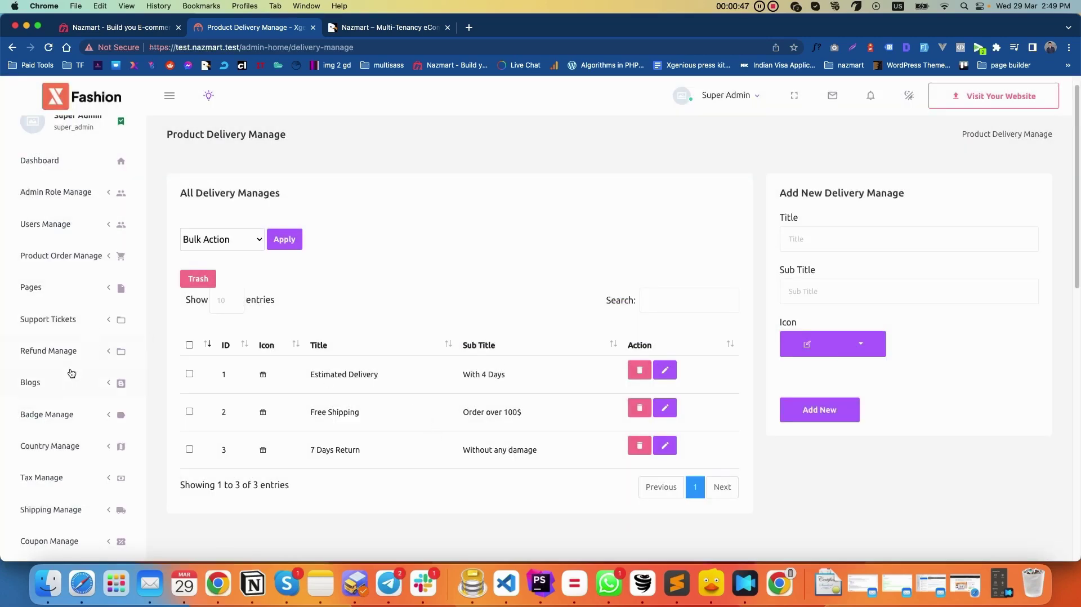
Go to Shipping Manage > Shipping Zone
{"action": "scroll", "coordinate": [70, 372], "scroll_direction": "down", "scroll_amount": 2}
{"action": "scroll", "coordinate": [71, 372], "scroll_direction": "down", "scroll_amount": 2}
{"action": "scroll", "coordinate": [79, 380], "scroll_direction": "down", "scroll_amount": 3}
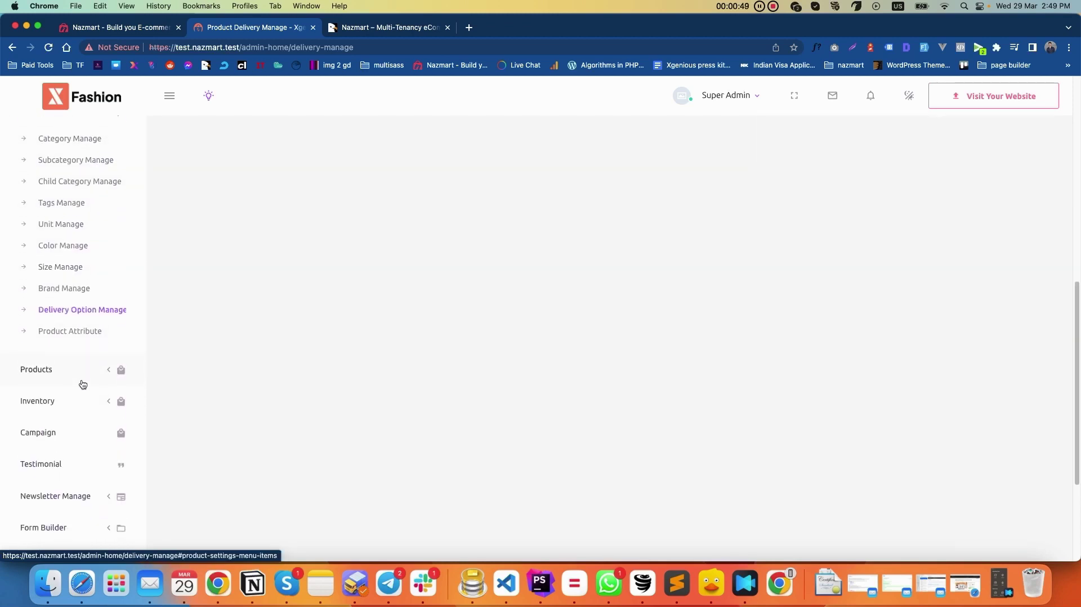
{"action": "scroll", "coordinate": [80, 383], "scroll_direction": "up", "scroll_amount": 1}
{"action": "scroll", "coordinate": [81, 381], "scroll_direction": "up", "scroll_amount": 3}
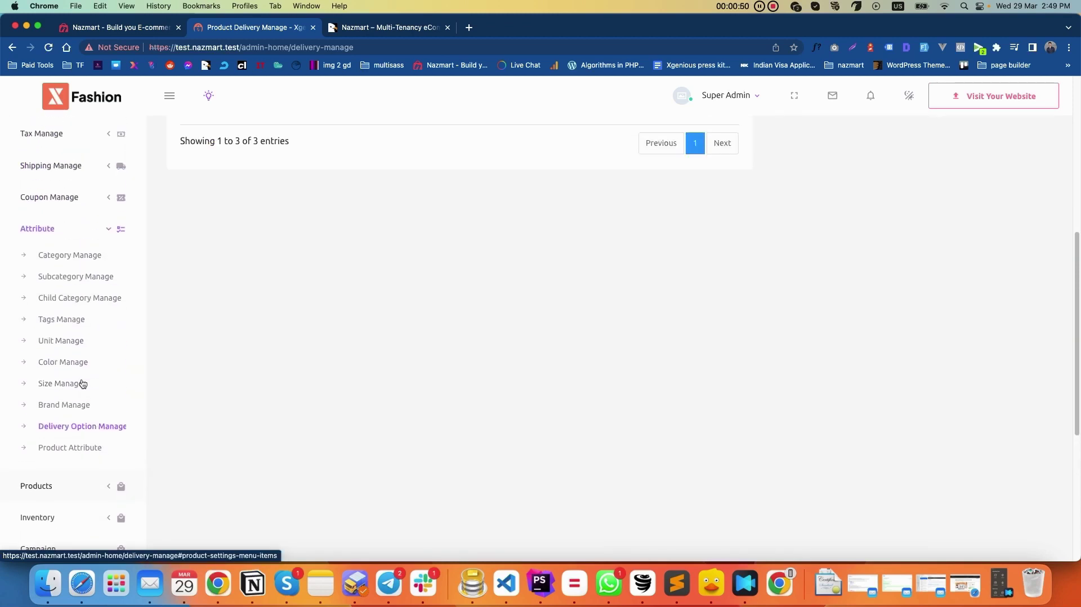
{"action": "left_click", "coordinate": [62, 170]}
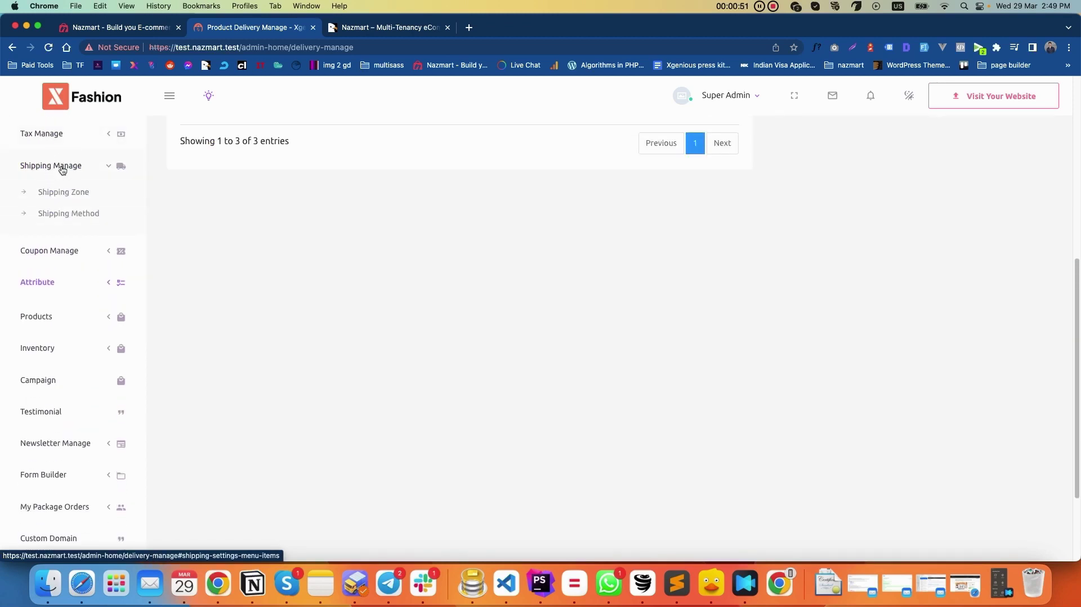
{"action": "left_click", "coordinate": [79, 196]}
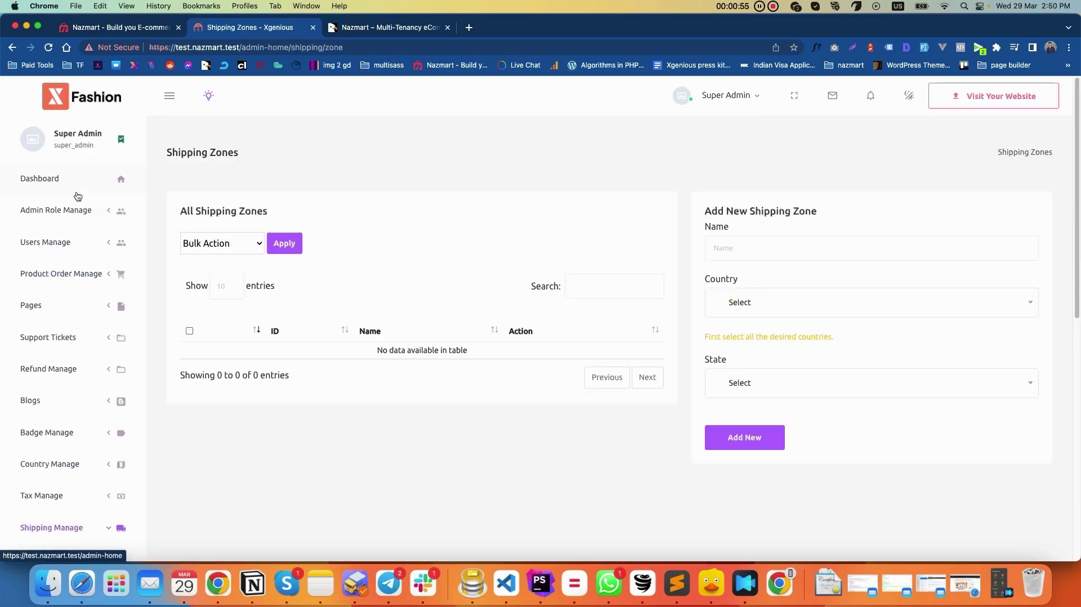
Name the new zone 'bangladesh' and set its country to Bangladesh
{"action": "left_click", "coordinate": [740, 248]}
{"action": "type", "text": "W"}
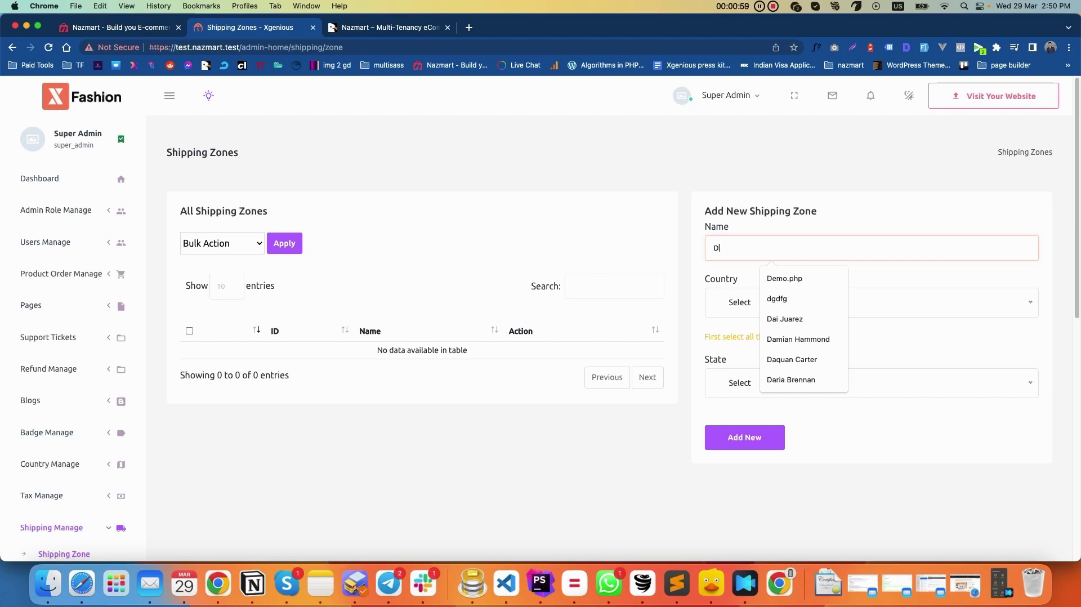
{"action": "type", "text": "al"}
{"action": "key", "text": "BackSpace"}
{"action": "key", "text": "BackSpace"}
{"action": "key", "text": "BackSpace"}
{"action": "type", "text": "ba"}
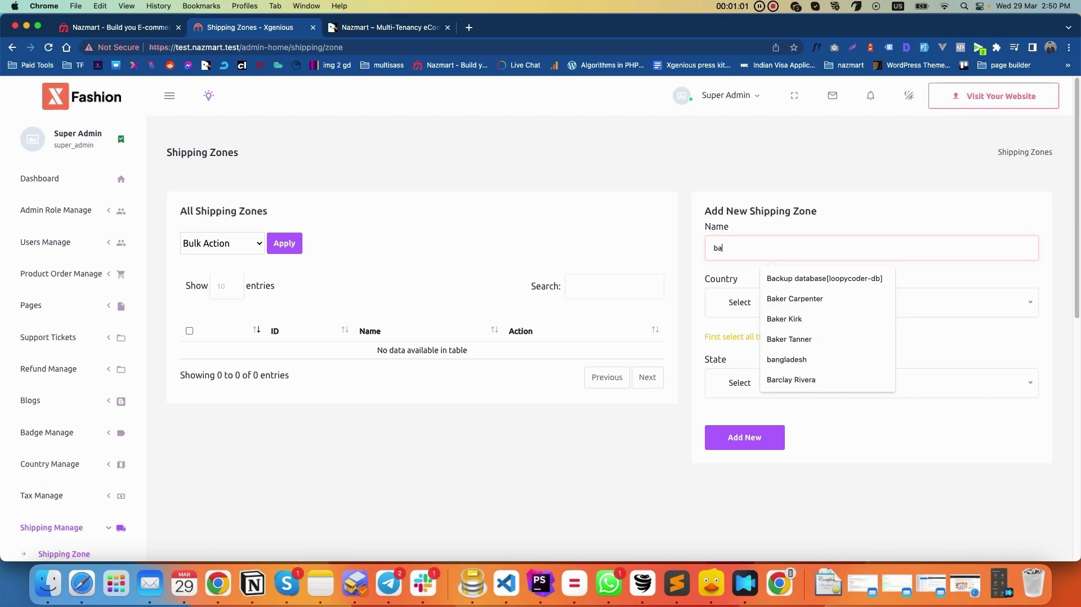
{"action": "type", "text": "ngladesh"}
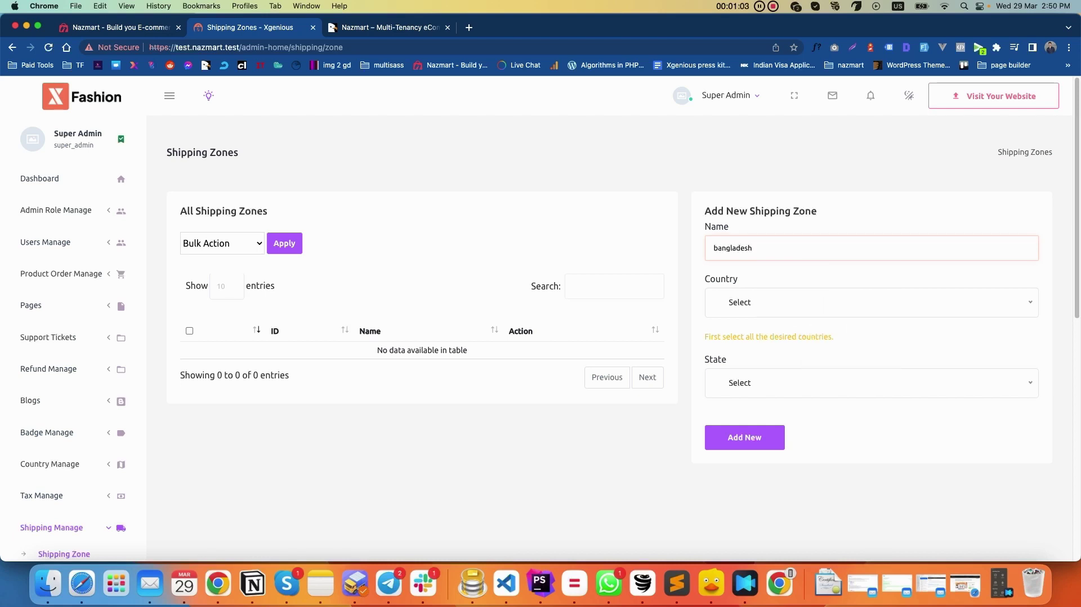
{"action": "left_click", "coordinate": [757, 299]}
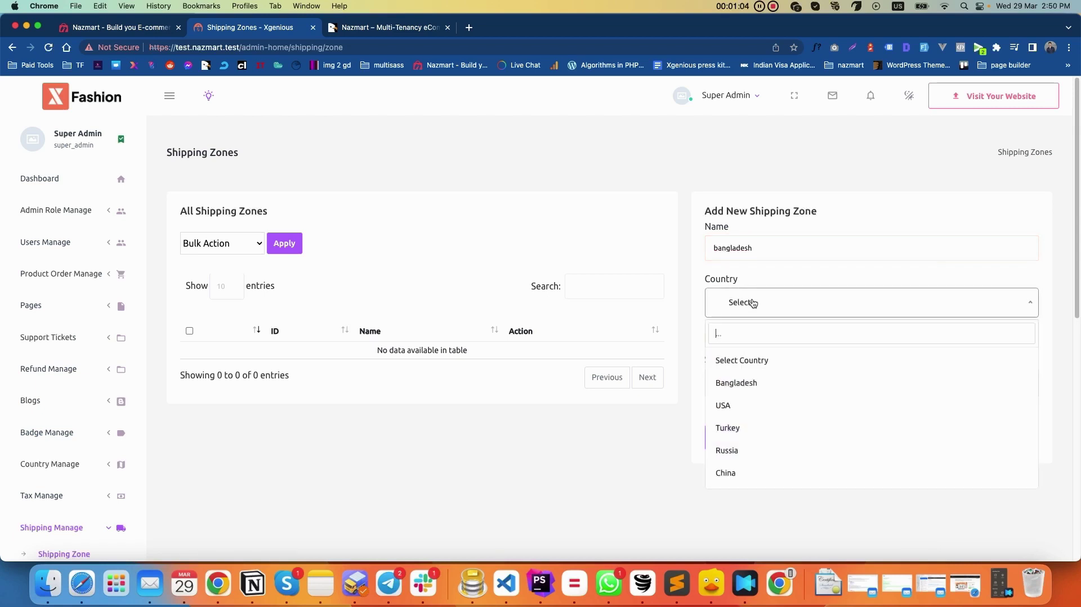
{"action": "left_click", "coordinate": [738, 381]}
Add Dhaka, Chandpur and Noakhali as the zone's states and save it
{"action": "left_click", "coordinate": [739, 382]}
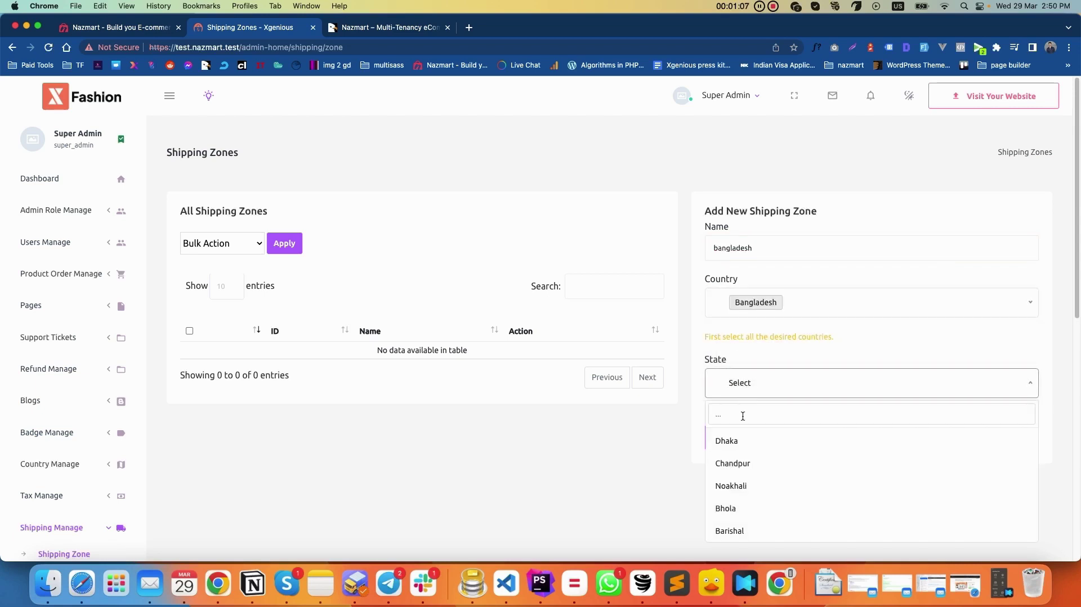
{"action": "left_click", "coordinate": [743, 442]}
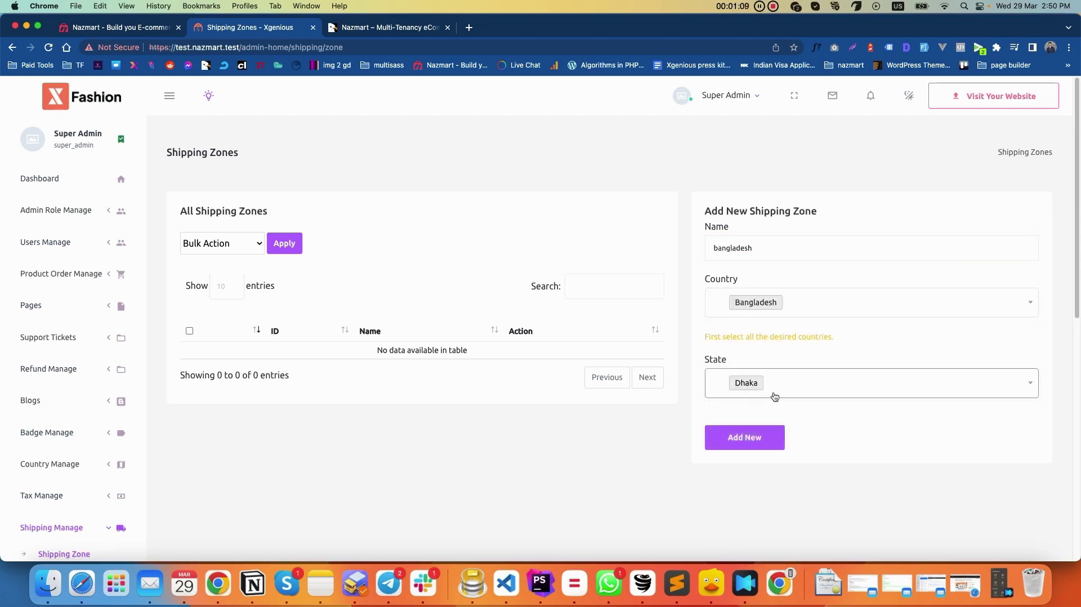
{"action": "left_click", "coordinate": [775, 396]}
{"action": "left_click", "coordinate": [763, 465]}
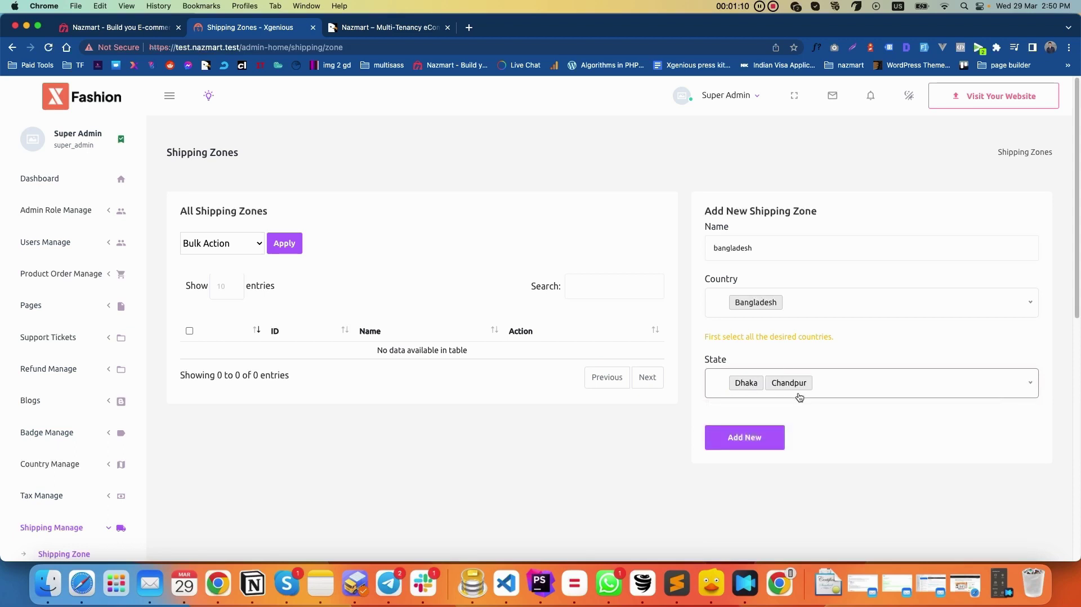
{"action": "left_click", "coordinate": [878, 388]}
{"action": "left_click", "coordinate": [756, 488]}
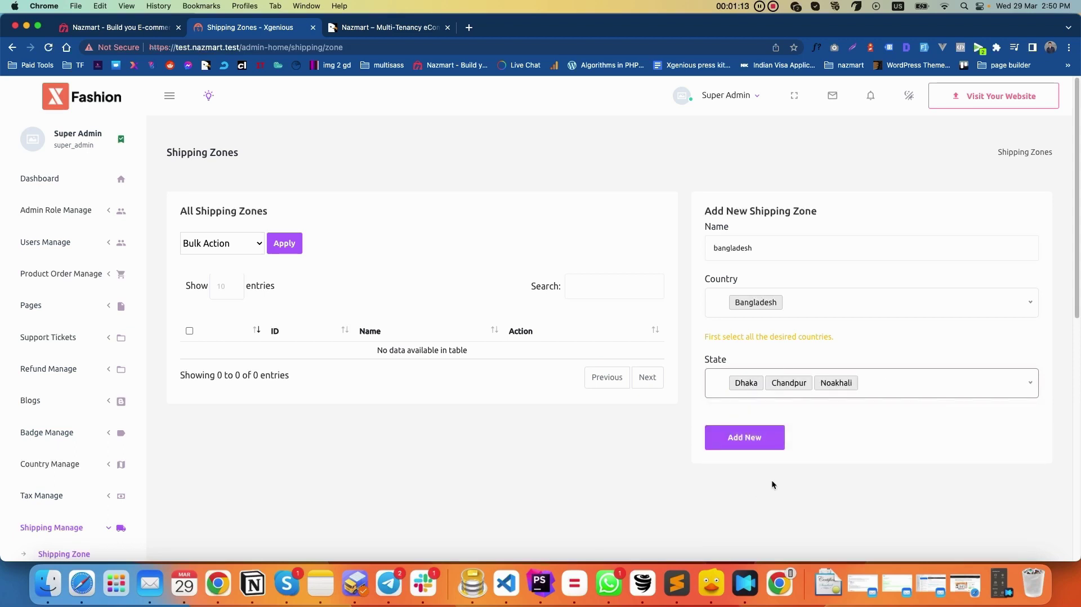
{"action": "left_click", "coordinate": [746, 440]}
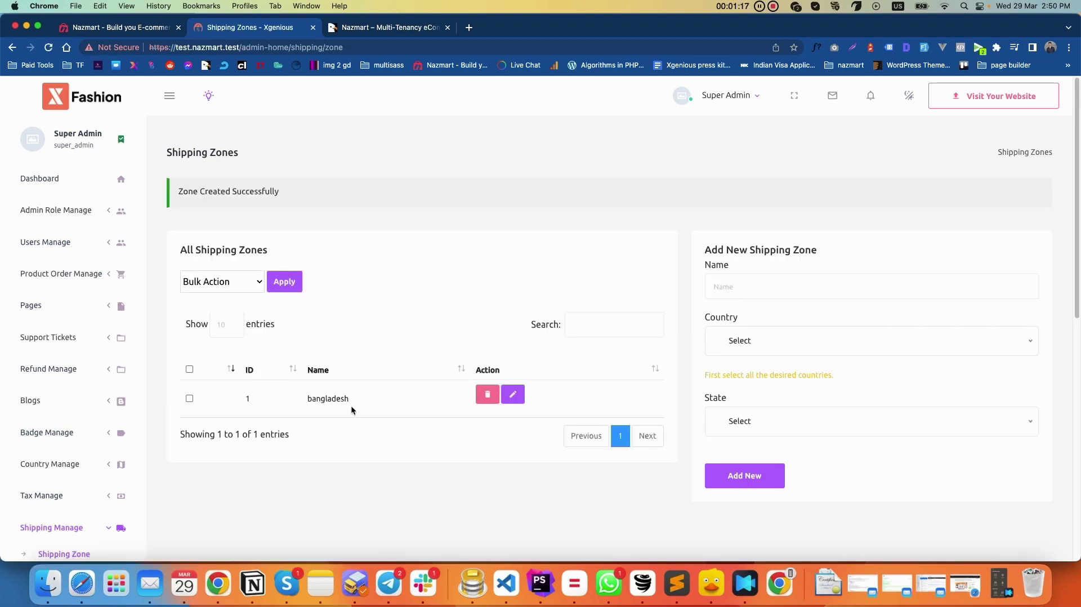
{"action": "scroll", "coordinate": [34, 449], "scroll_direction": "down", "scroll_amount": 3}
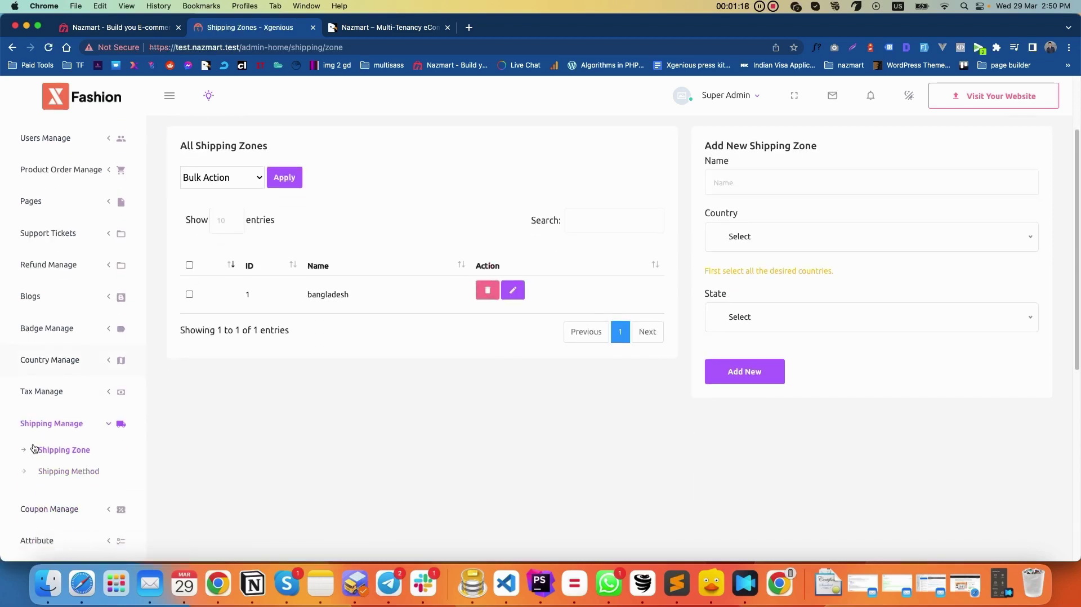
Go to Shipping Manage > Shipping Method and start a new shipping method
{"action": "left_click", "coordinate": [83, 475]}
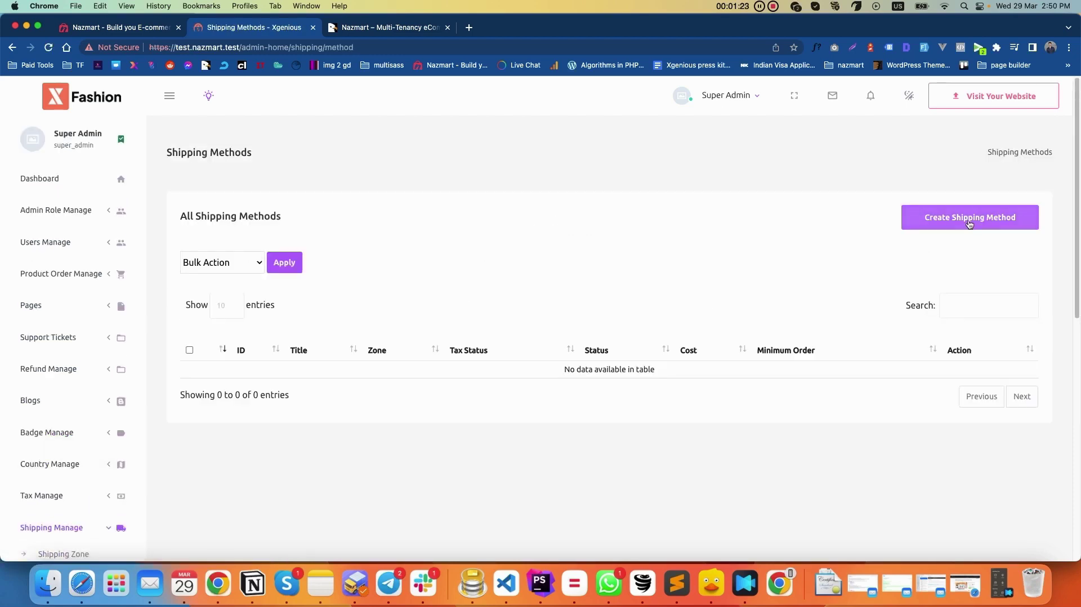
{"action": "scroll", "coordinate": [97, 439], "scroll_direction": "down", "scroll_amount": 1}
{"action": "scroll", "coordinate": [97, 439], "scroll_direction": "down", "scroll_amount": 3}
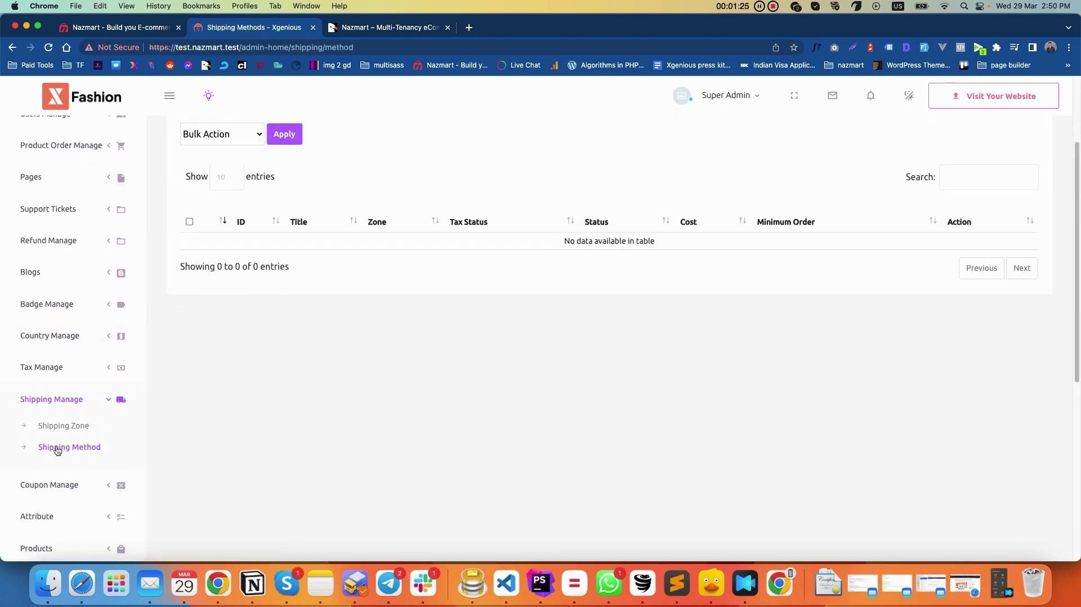
{"action": "scroll", "coordinate": [869, 123], "scroll_direction": "up", "scroll_amount": 5}
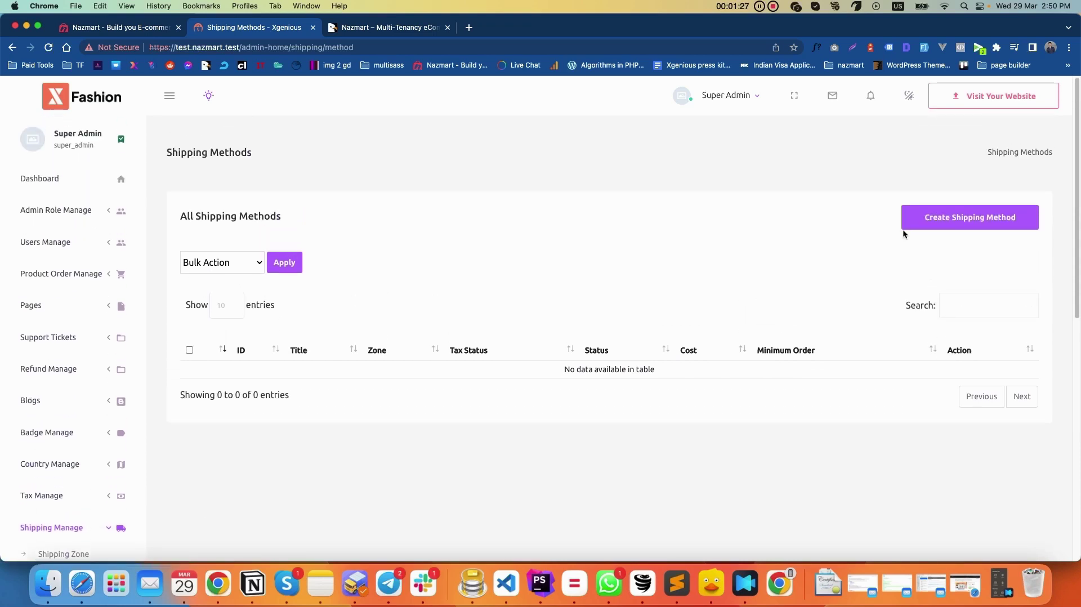
{"action": "left_click", "coordinate": [968, 224]}
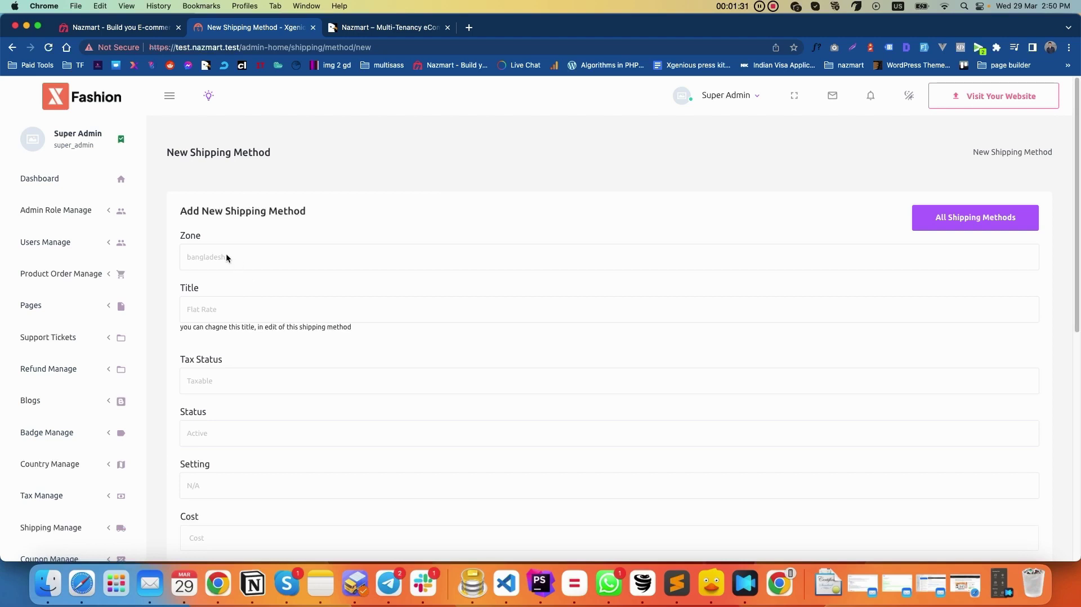
Keep bangladesh as the method's zone and set its title to Flat Rate
{"action": "left_click", "coordinate": [226, 257]}
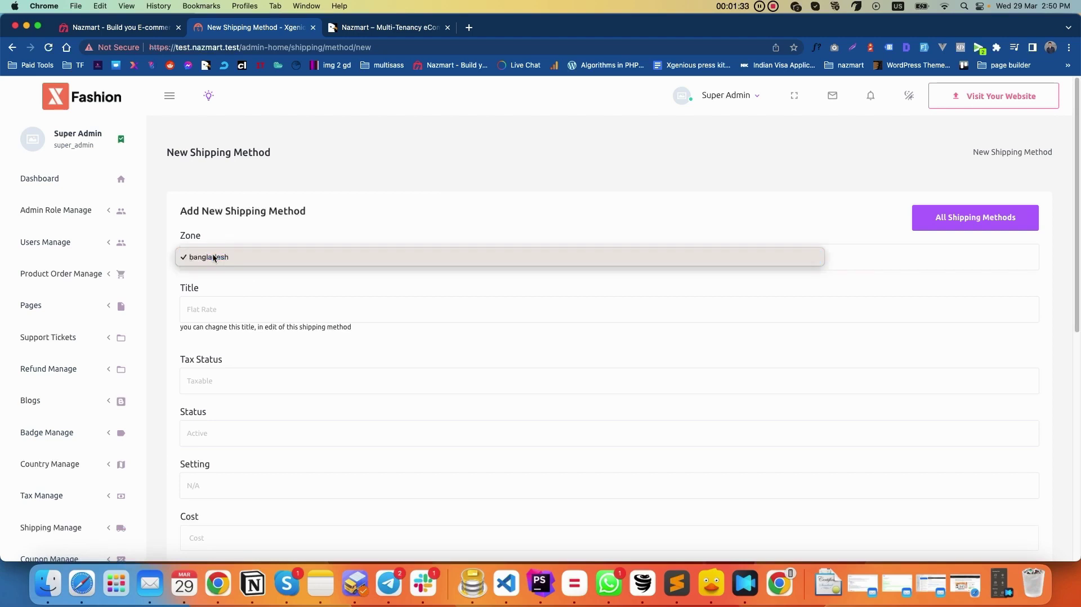
{"action": "left_click", "coordinate": [212, 257]}
{"action": "left_click", "coordinate": [205, 310]}
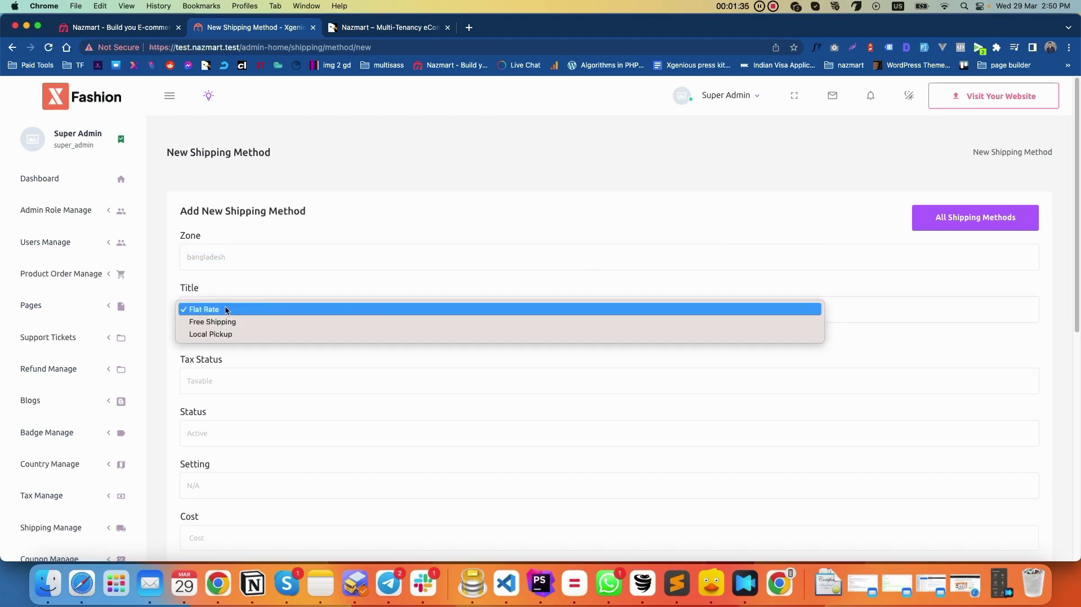
{"action": "left_click", "coordinate": [214, 335]}
{"action": "left_click", "coordinate": [208, 313]}
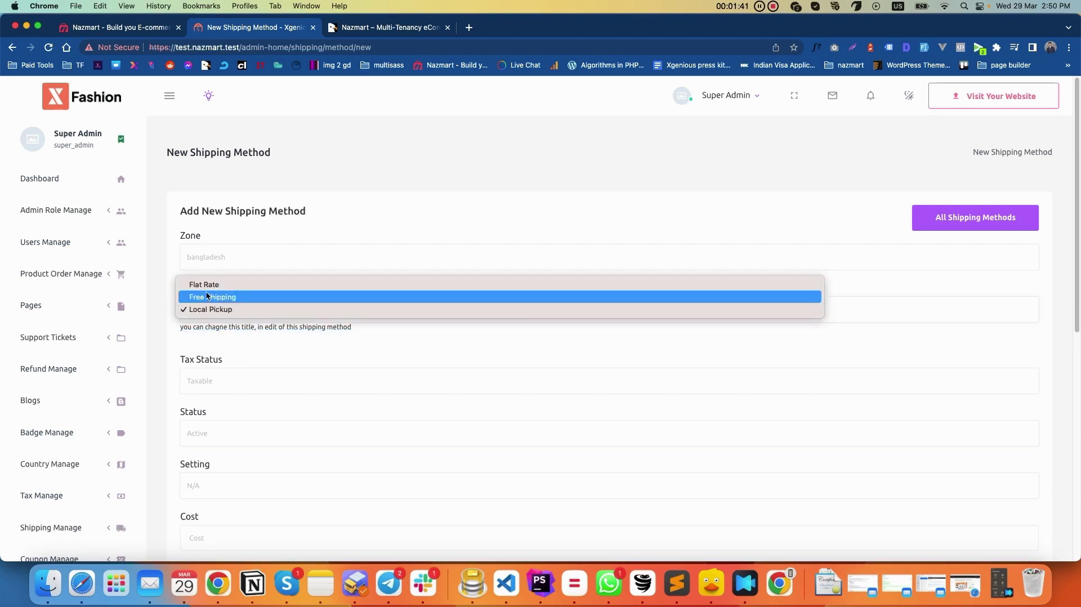
{"action": "left_click", "coordinate": [208, 285]}
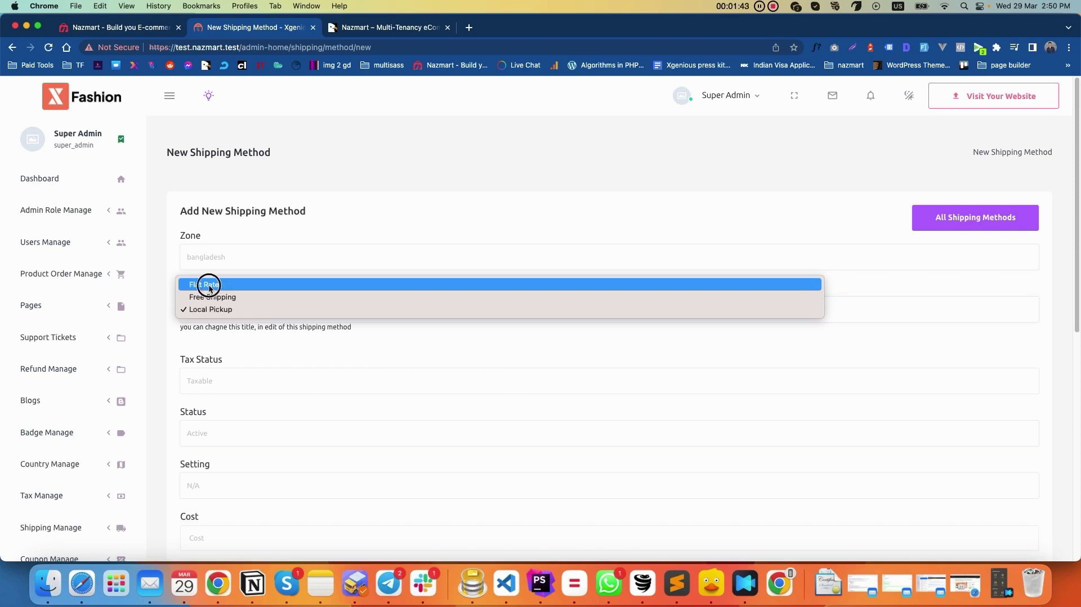
{"action": "scroll", "coordinate": [234, 342], "scroll_direction": "down", "scroll_amount": 3}
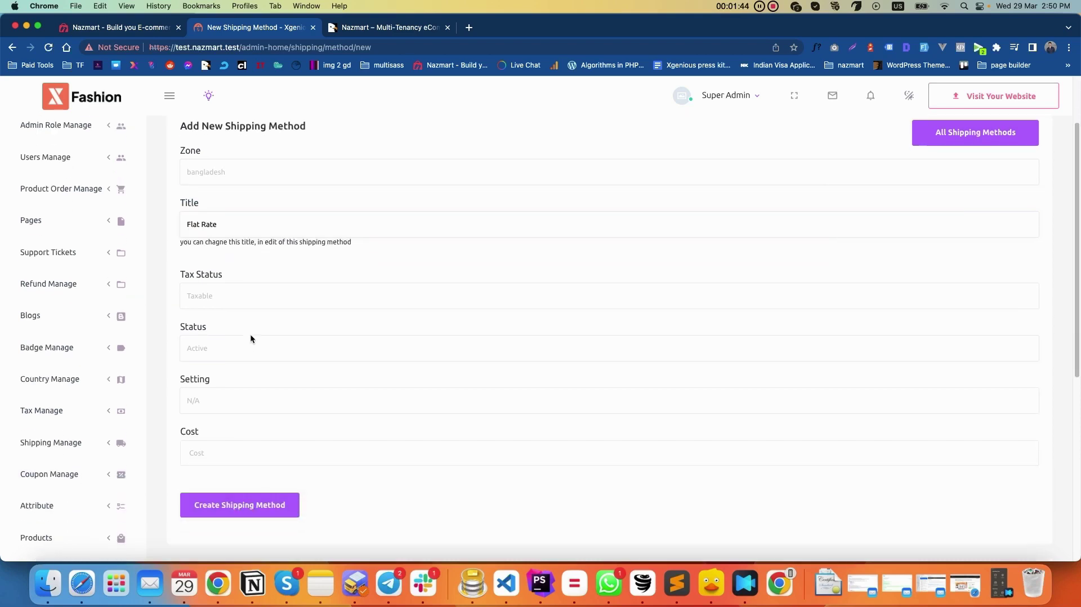
{"action": "left_click", "coordinate": [207, 297]}
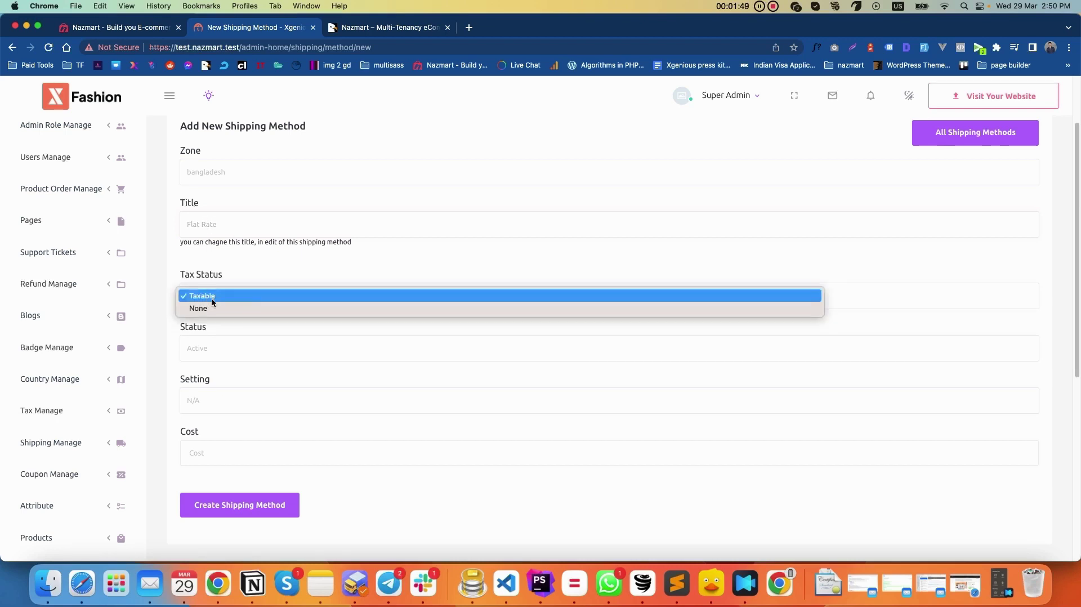
Set the method's tax status to None and bring up the Setting choices
{"action": "left_click", "coordinate": [215, 309]}
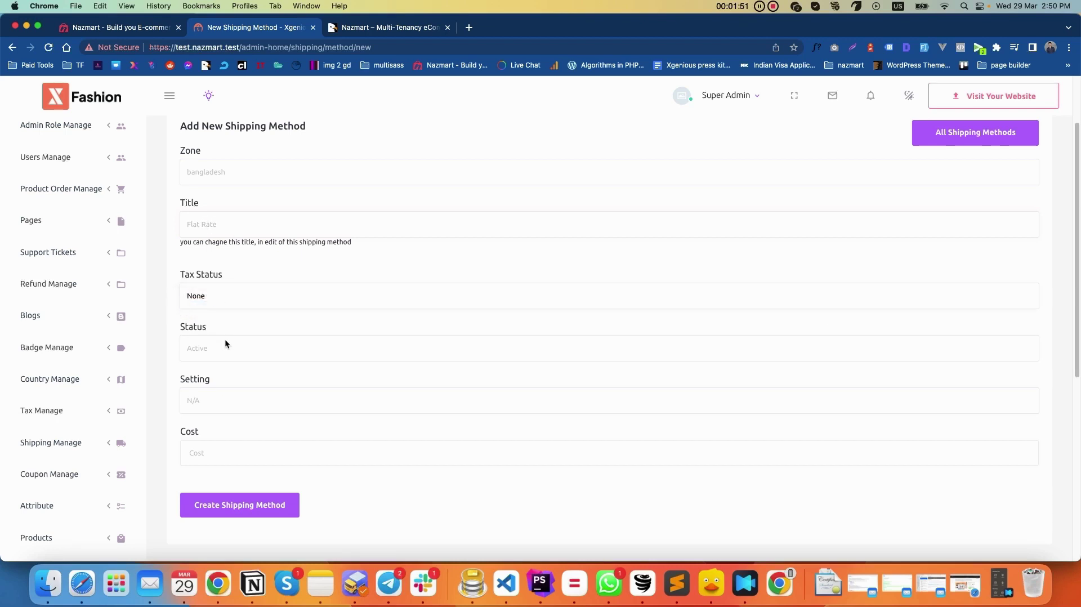
{"action": "scroll", "coordinate": [219, 349], "scroll_direction": "down", "scroll_amount": 3}
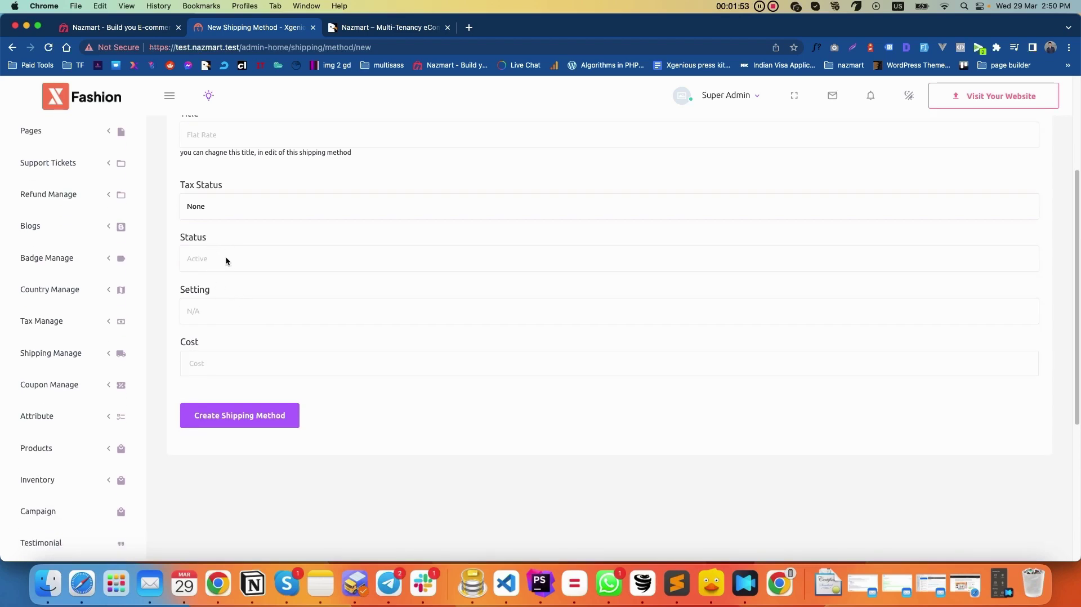
{"action": "left_click", "coordinate": [207, 309]}
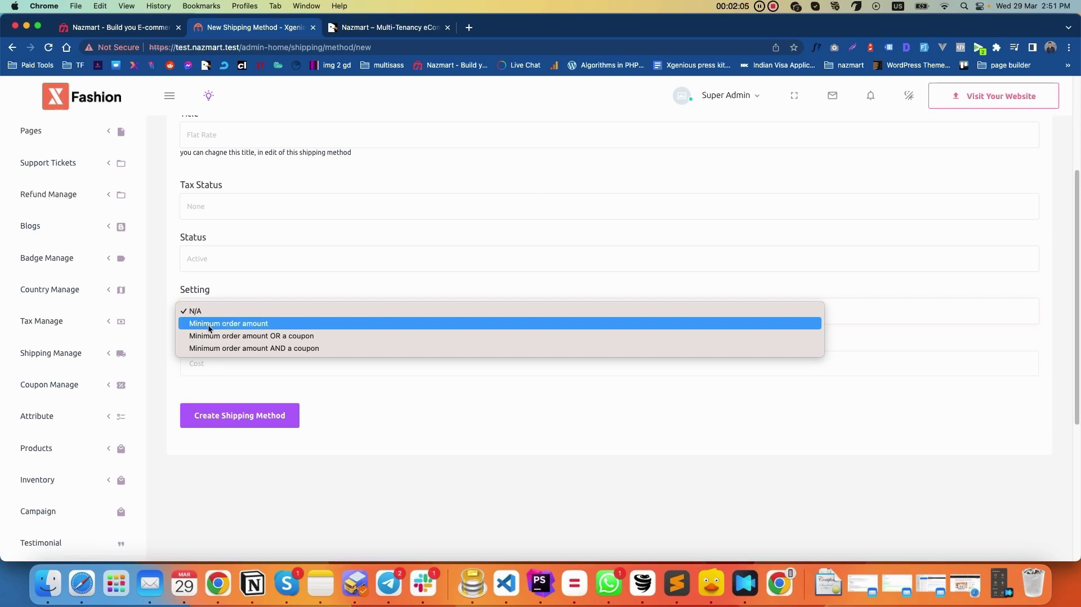
Choose Minimum order amount as the setting and enter 100 as the minimum
{"action": "left_click", "coordinate": [230, 330]}
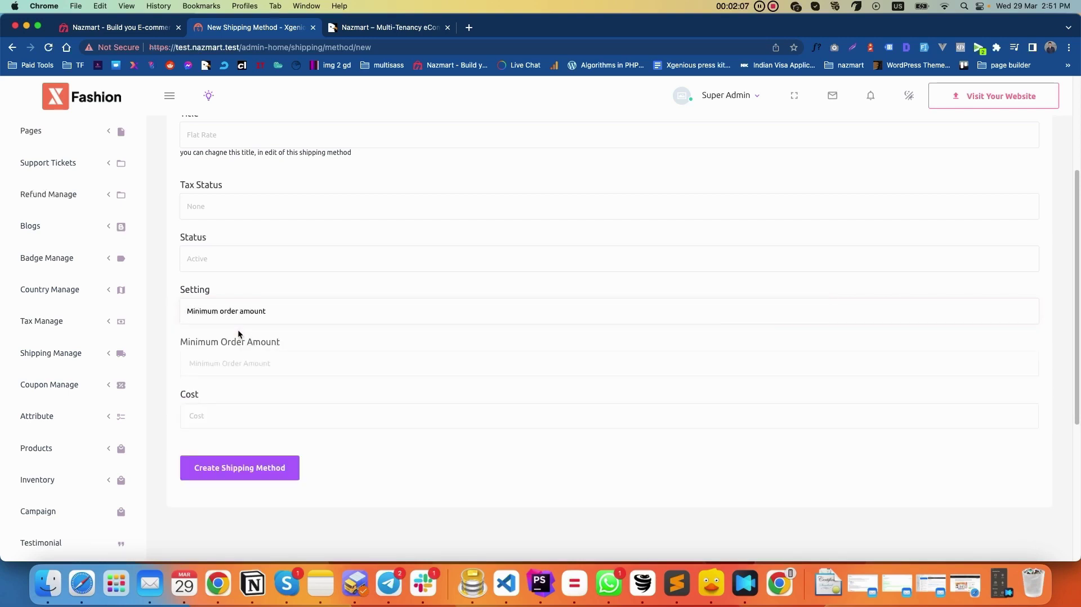
{"action": "left_click", "coordinate": [244, 360]}
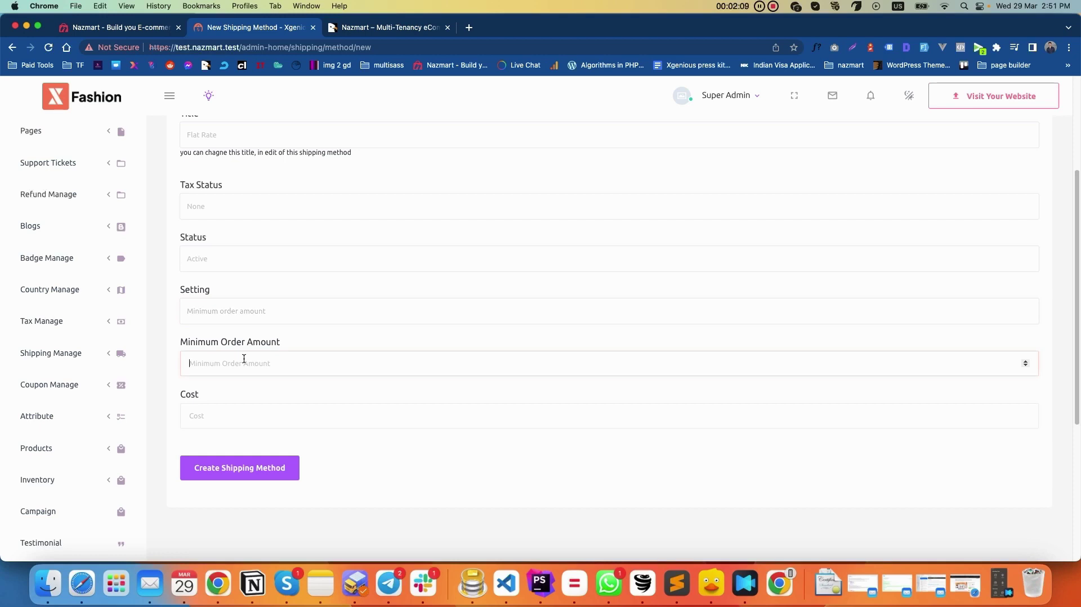
{"action": "type", "text": "100"}
{"action": "scroll", "coordinate": [254, 365], "scroll_direction": "up", "scroll_amount": 2}
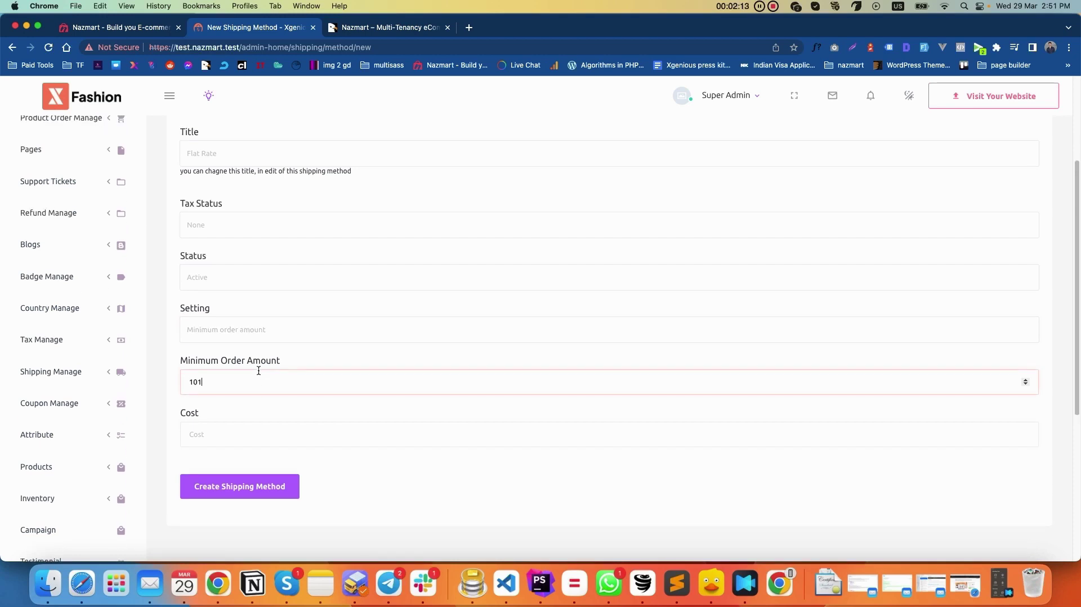
{"action": "scroll", "coordinate": [258, 370], "scroll_direction": "down", "scroll_amount": 2}
{"action": "left_click", "coordinate": [406, 463]}
Correct the minimum back to 100 and switch the setting to minimum amount or coupon
{"action": "scroll", "coordinate": [414, 473], "scroll_direction": "up", "scroll_amount": 3}
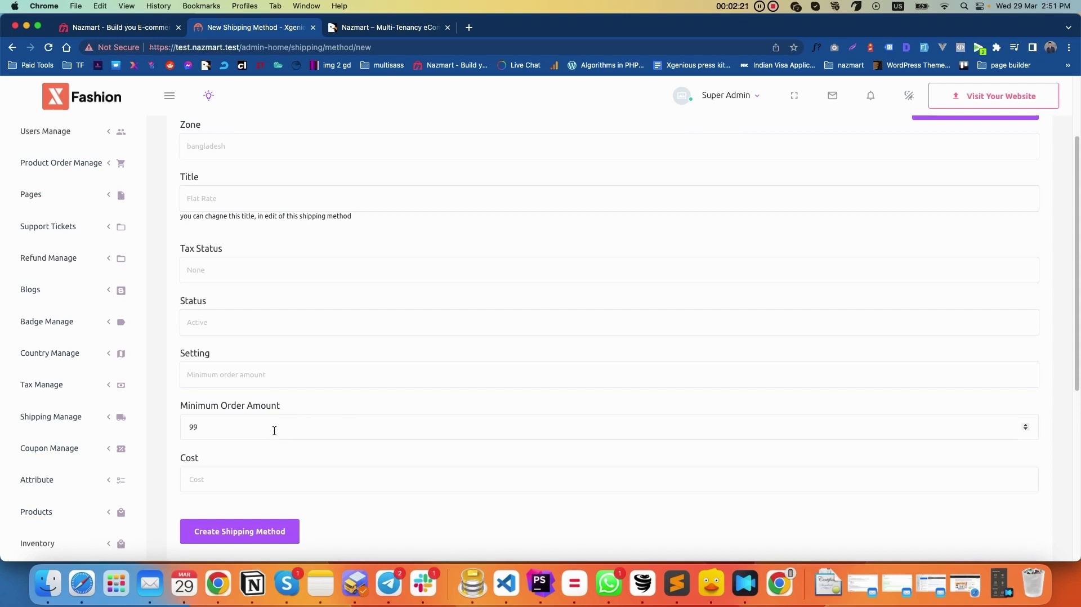
{"action": "left_click_drag", "start_coordinate": [242, 427], "coordinate": [140, 420]}
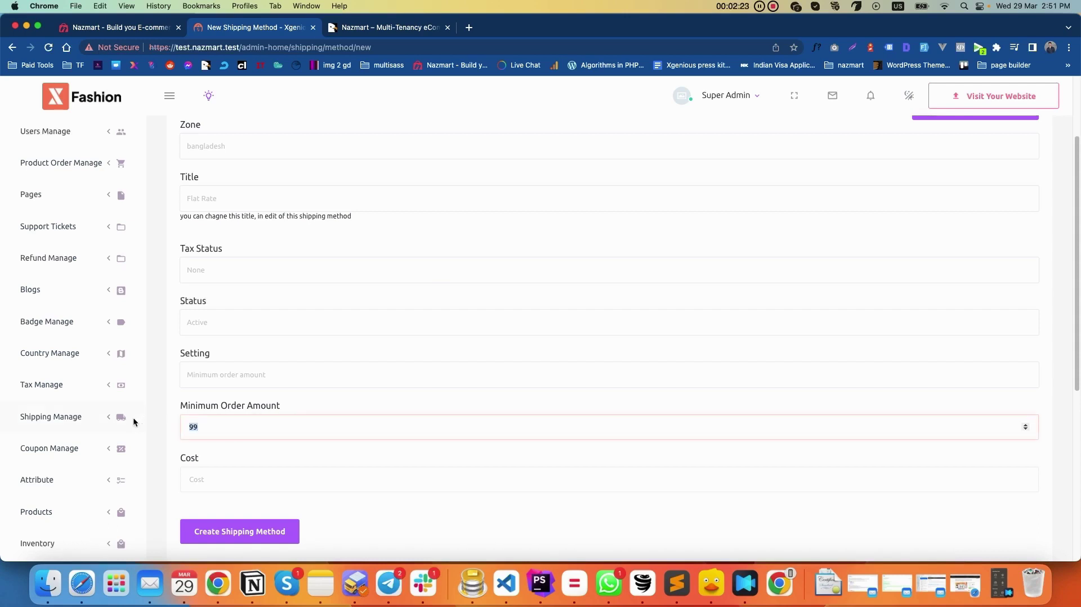
{"action": "type", "text": "100"}
{"action": "left_click", "coordinate": [175, 444]}
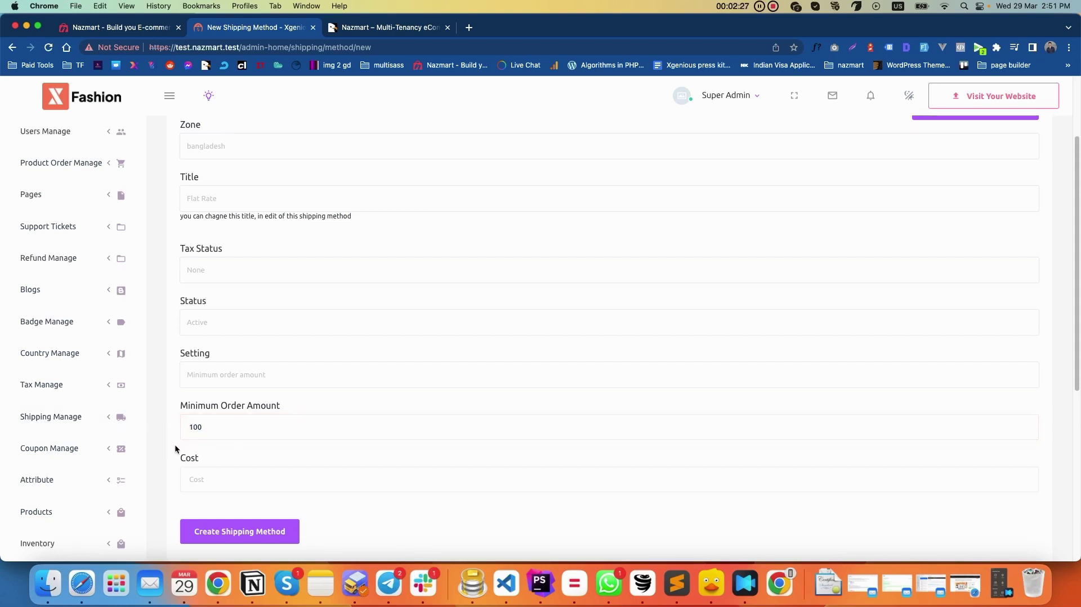
{"action": "left_click", "coordinate": [236, 376]}
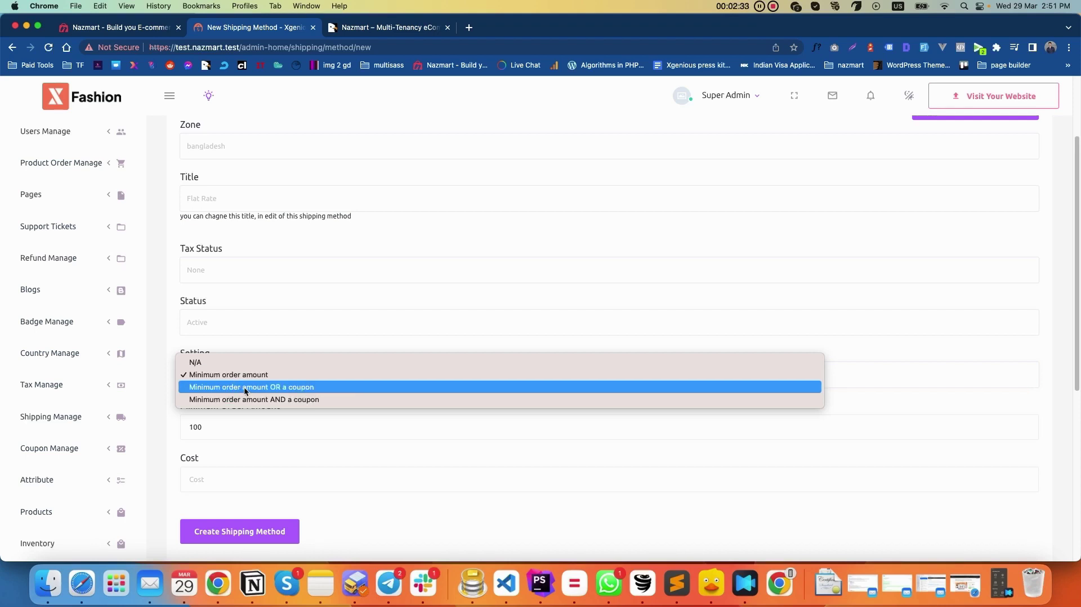
{"action": "left_click", "coordinate": [244, 387]}
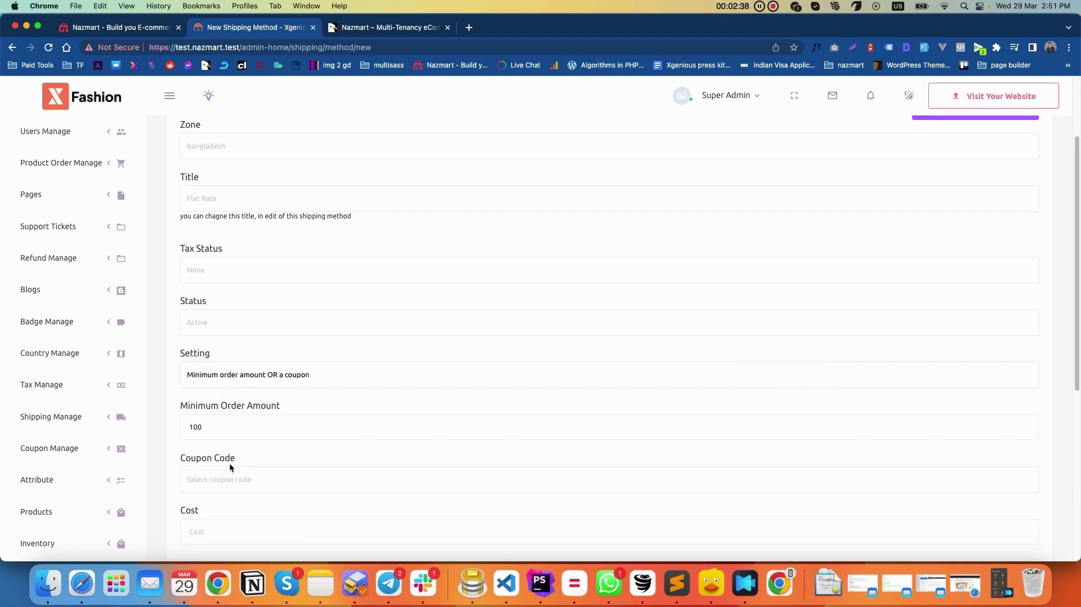
{"action": "left_click", "coordinate": [251, 374]}
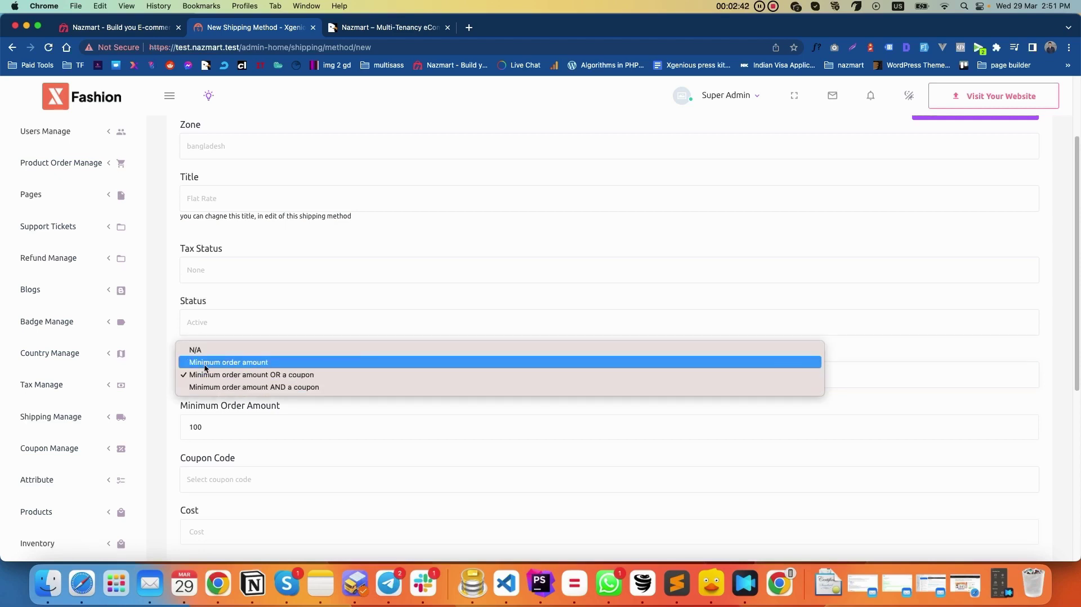
{"action": "left_click", "coordinate": [217, 363]}
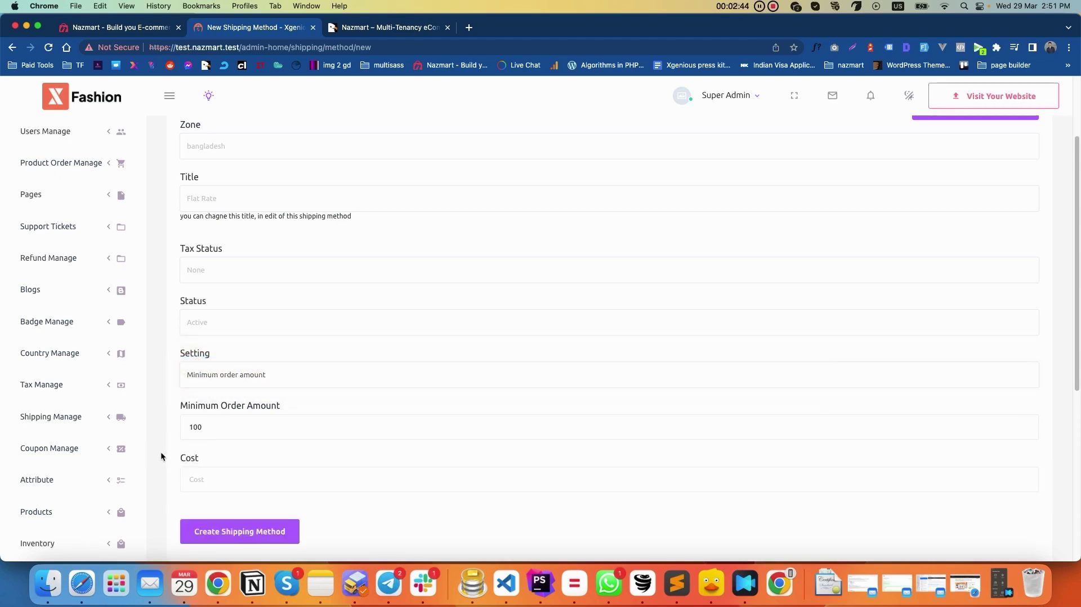
{"action": "scroll", "coordinate": [159, 451], "scroll_direction": "down", "scroll_amount": 1}
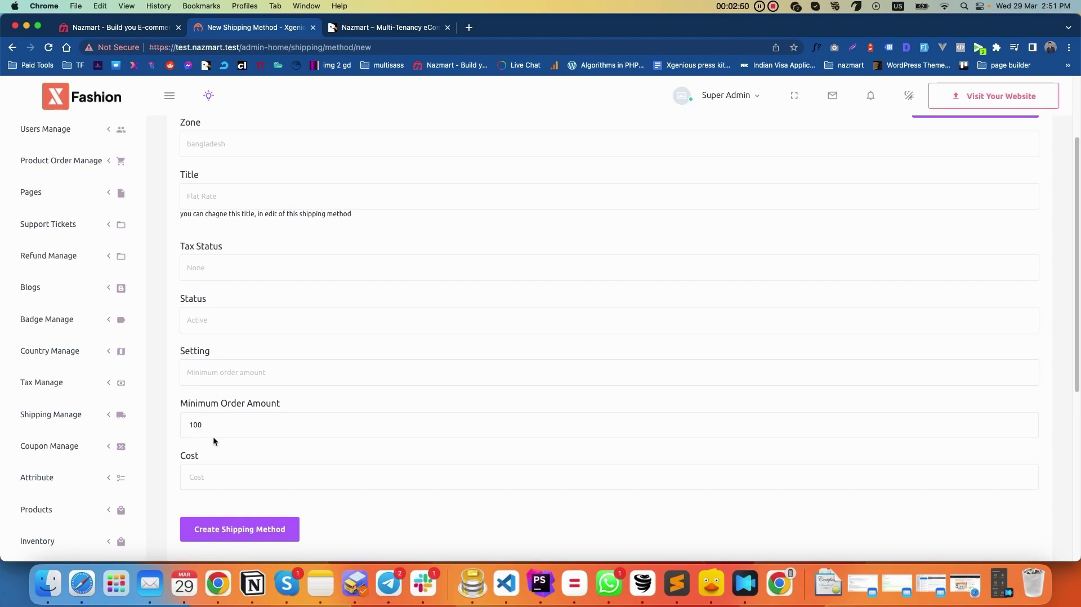
{"action": "scroll", "coordinate": [213, 437], "scroll_direction": "down", "scroll_amount": 4}
{"action": "left_click", "coordinate": [233, 380]}
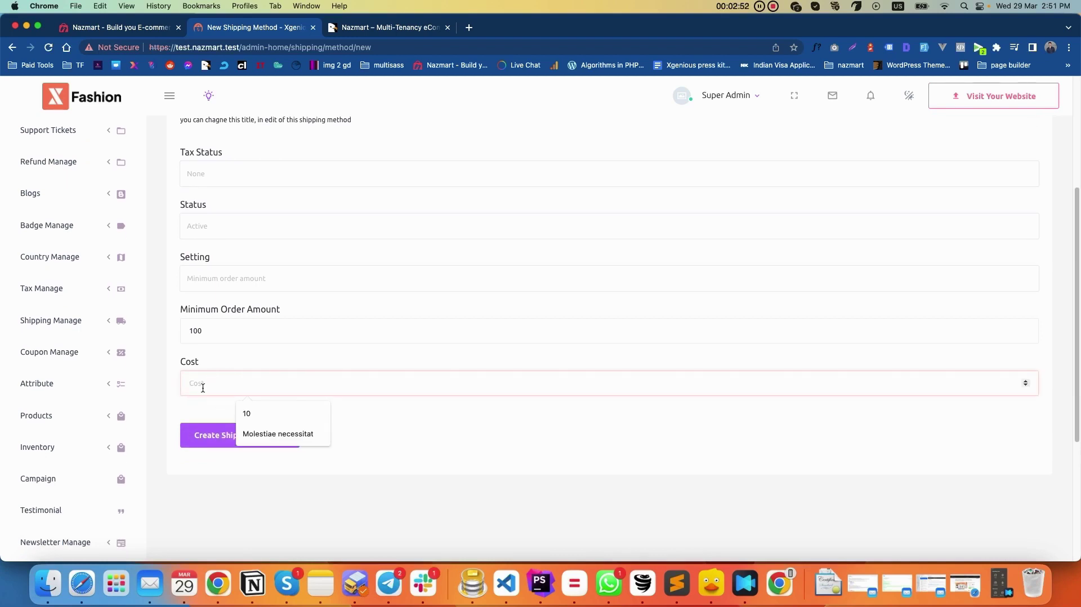
Set the shipping method's cost to 0
{"action": "type", "text": "10"}
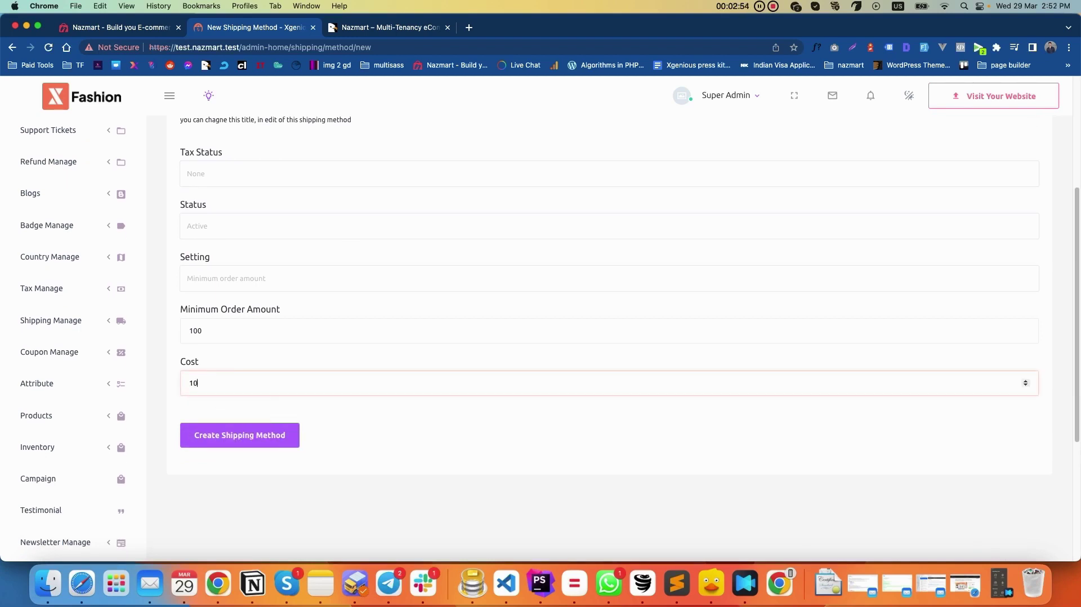
{"action": "scroll", "coordinate": [304, 464], "scroll_direction": "up", "scroll_amount": 5}
{"action": "scroll", "coordinate": [271, 468], "scroll_direction": "down", "scroll_amount": 4}
{"action": "left_click_drag", "start_coordinate": [216, 409], "coordinate": [176, 408]}
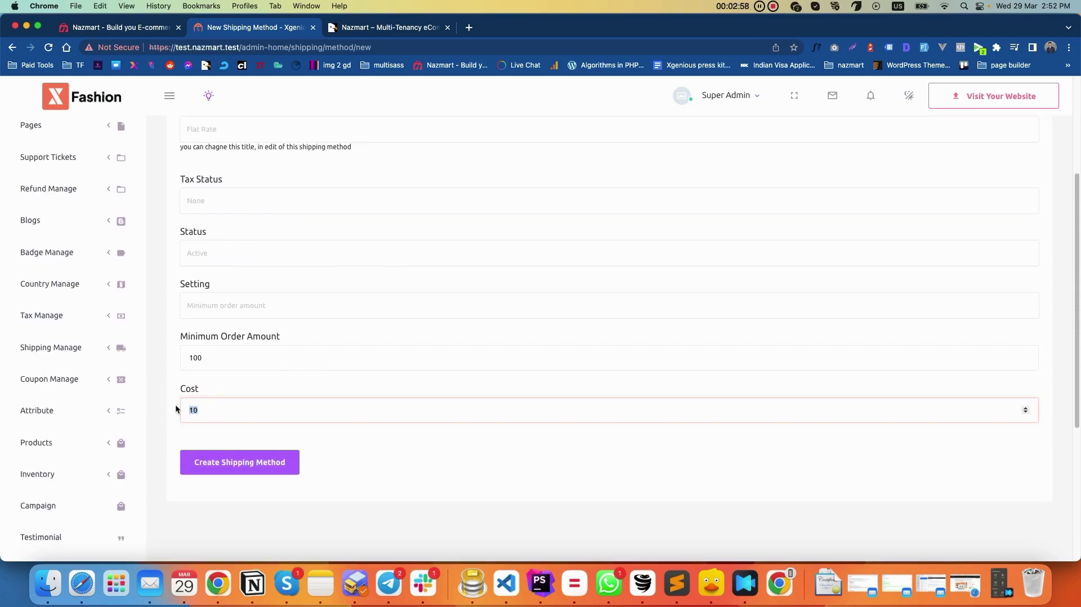
{"action": "type", "text": "0"}
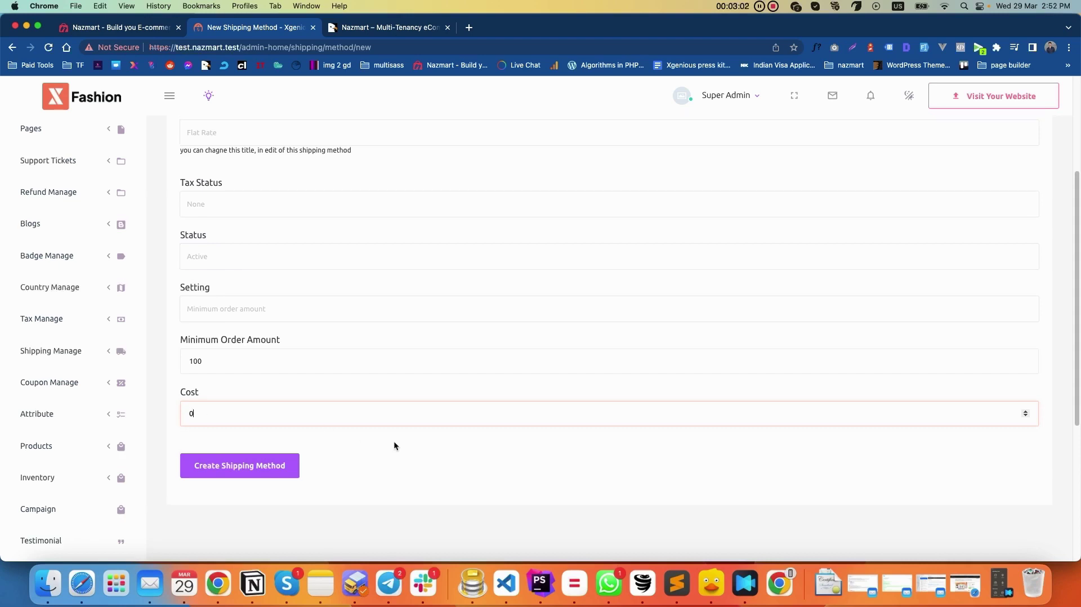
Change the title to Free Shipping and create the shipping method
{"action": "scroll", "coordinate": [394, 441], "scroll_direction": "up", "scroll_amount": 3}
{"action": "left_click", "coordinate": [205, 228]}
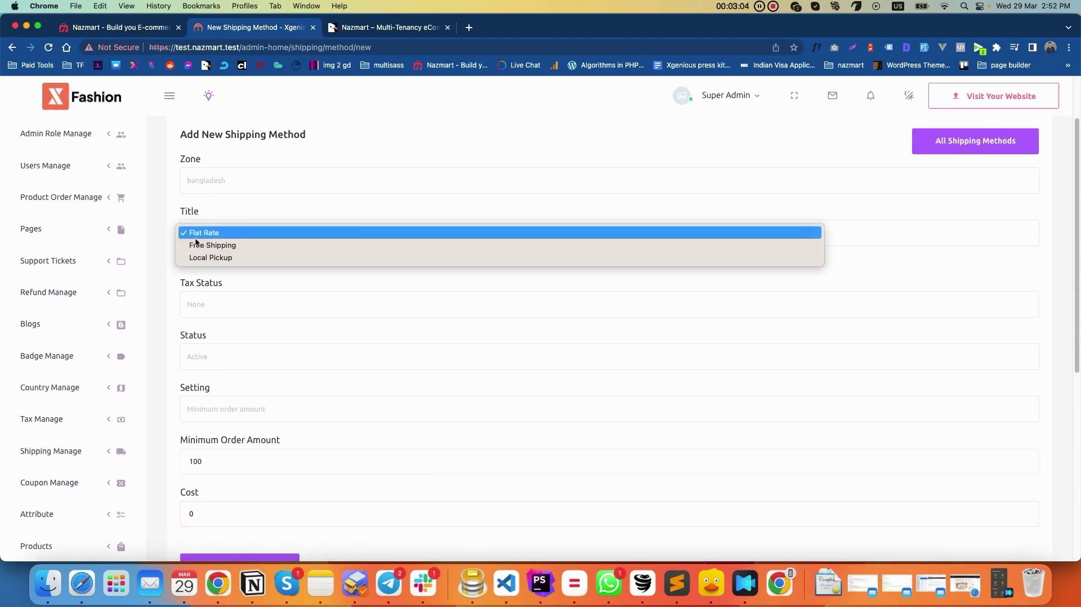
{"action": "left_click", "coordinate": [223, 246]}
{"action": "scroll", "coordinate": [270, 315], "scroll_direction": "down", "scroll_amount": 5}
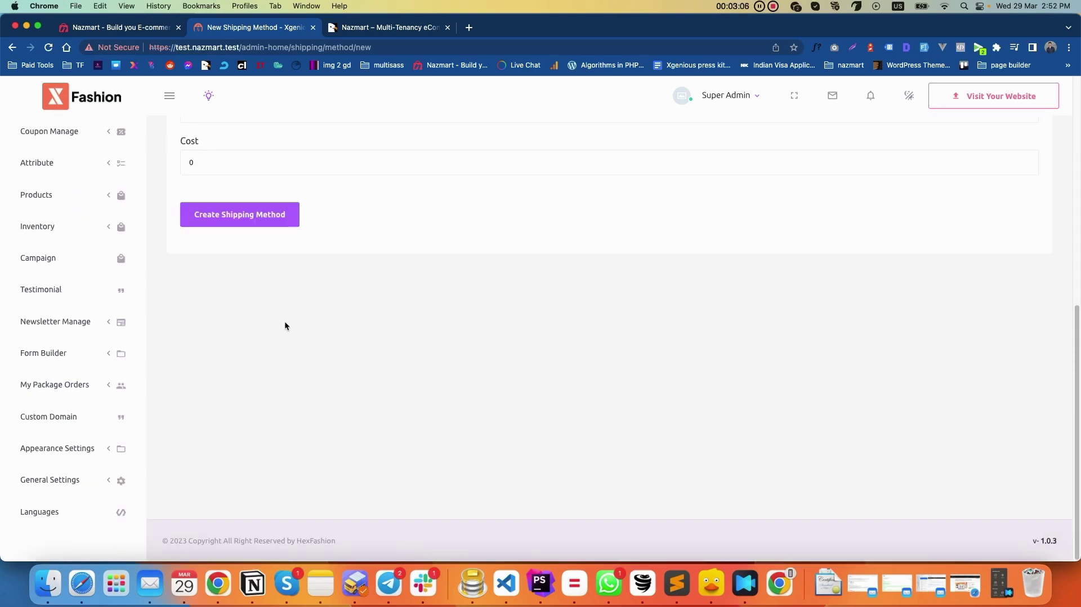
{"action": "left_click", "coordinate": [241, 238]}
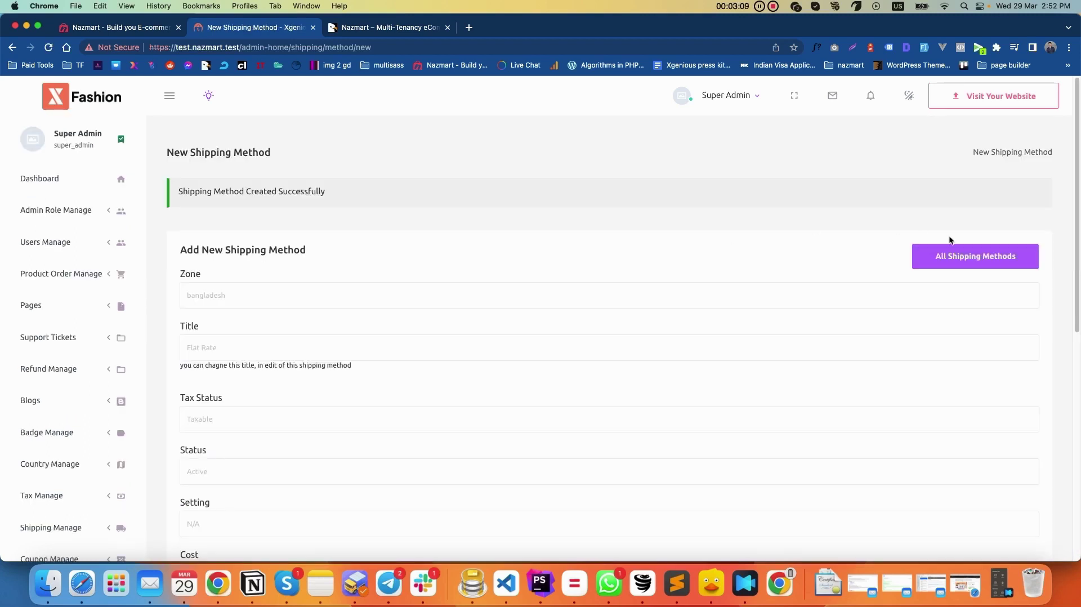
{"action": "left_click", "coordinate": [971, 260]}
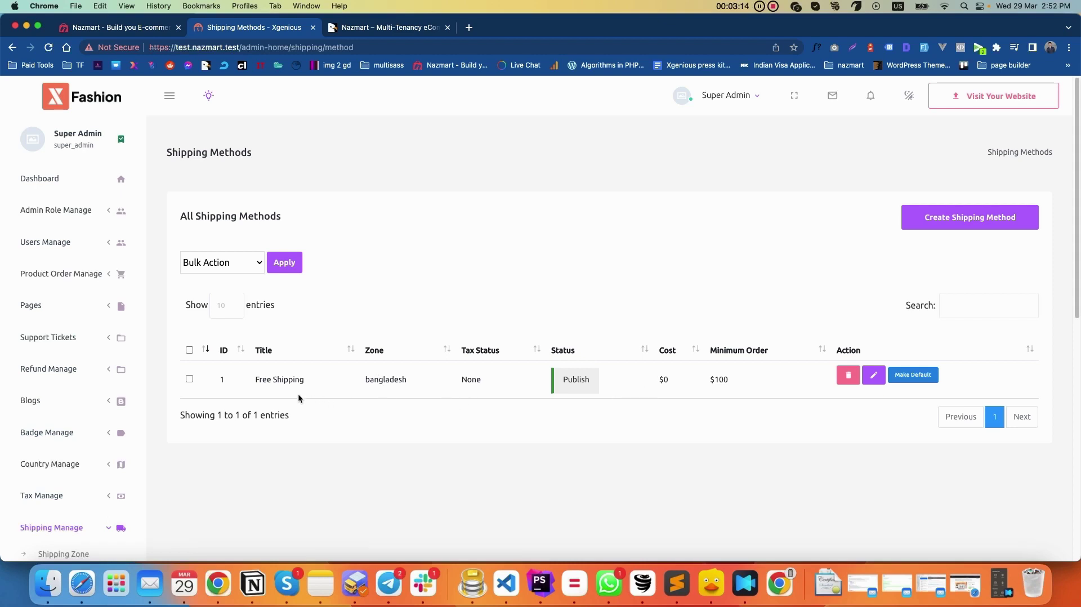
Check the Free Shipping row for bangladesh: tax None, Publish, $0 cost, $100 minimum
{"action": "left_click", "coordinate": [734, 379]}
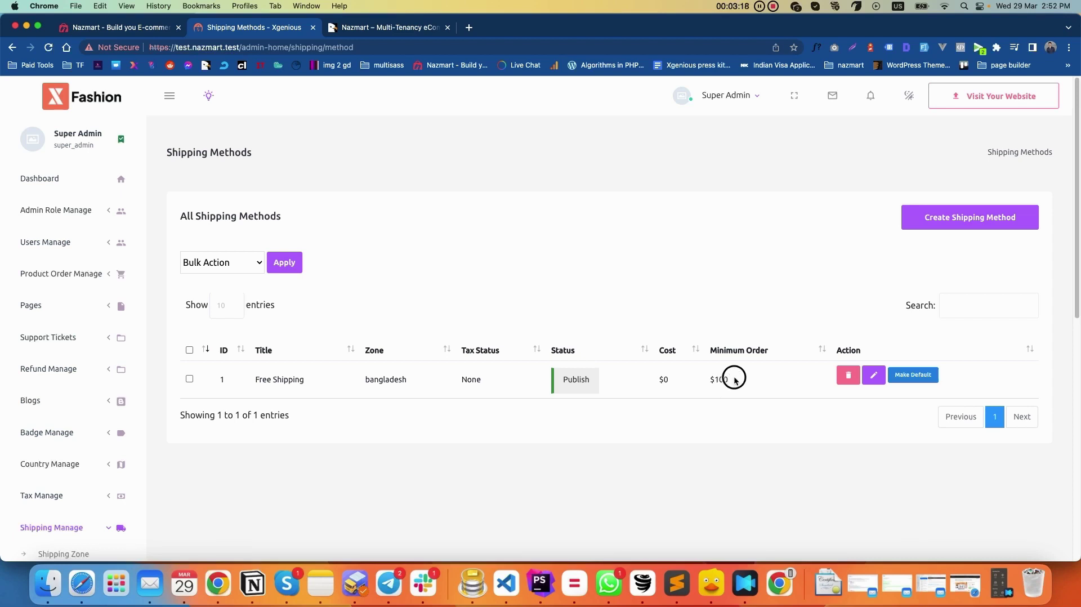